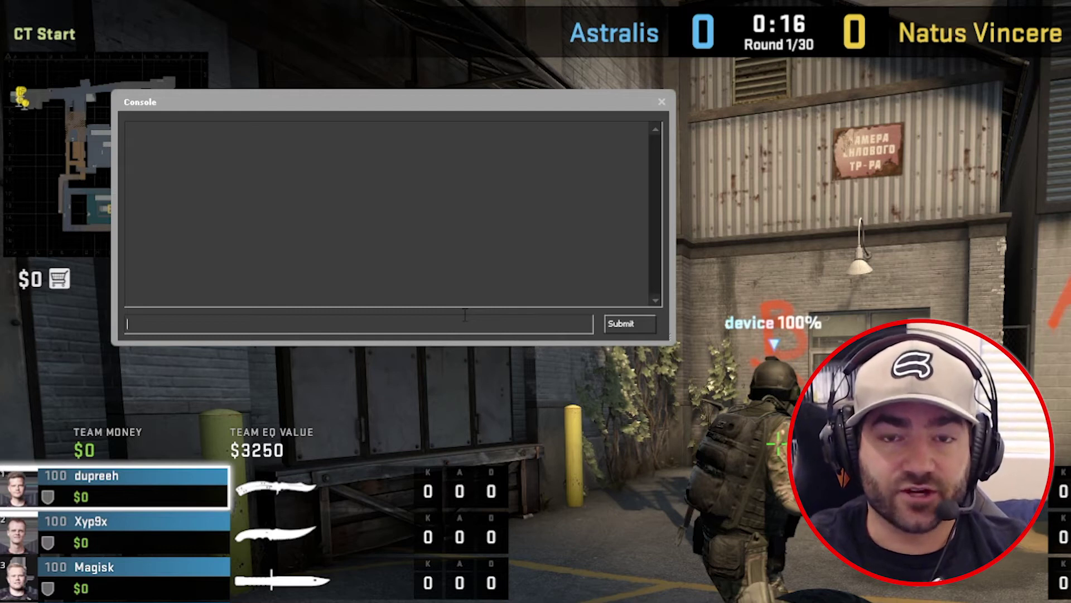
- Create a baseFX recording stream named POV with mirv_streams add baseFX POV
{"action": "type", "text": "mirv"}
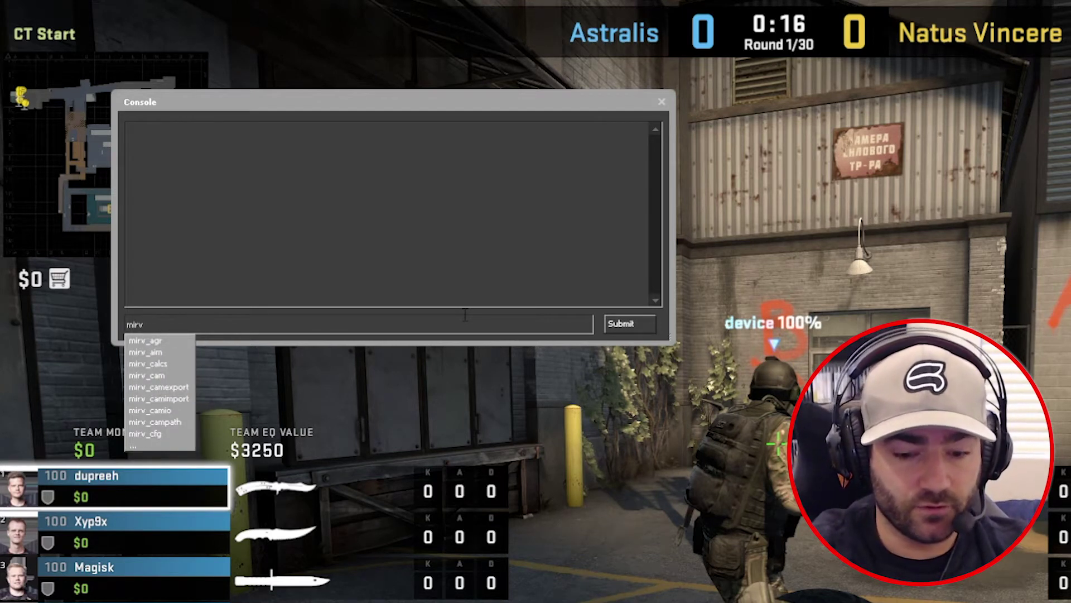
{"action": "type", "text": "_streams "}
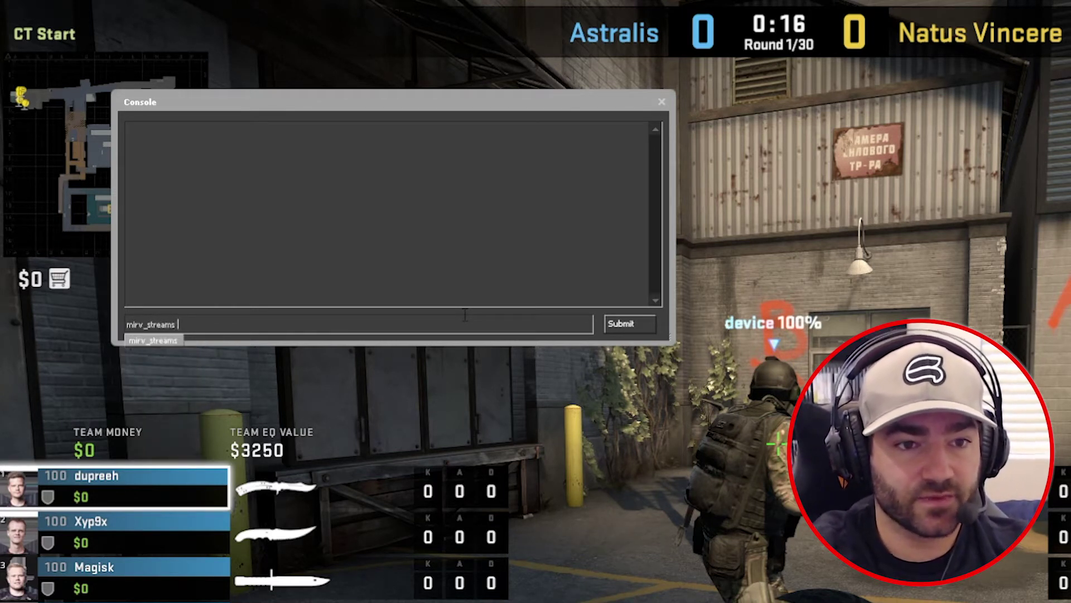
{"action": "type", "text": "add baseFX"}
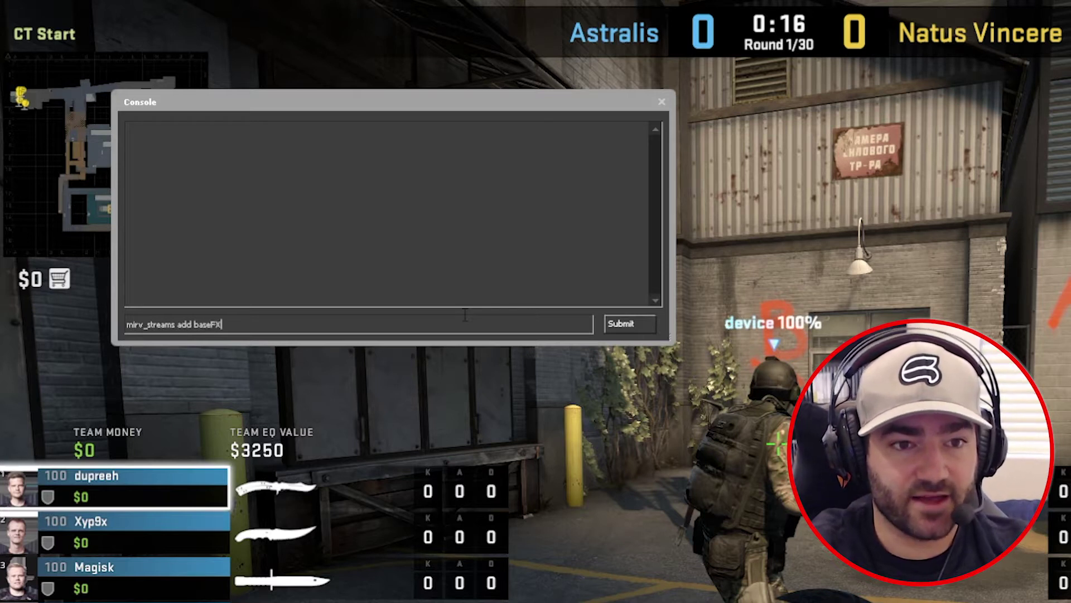
{"action": "type", "text": " POV"}
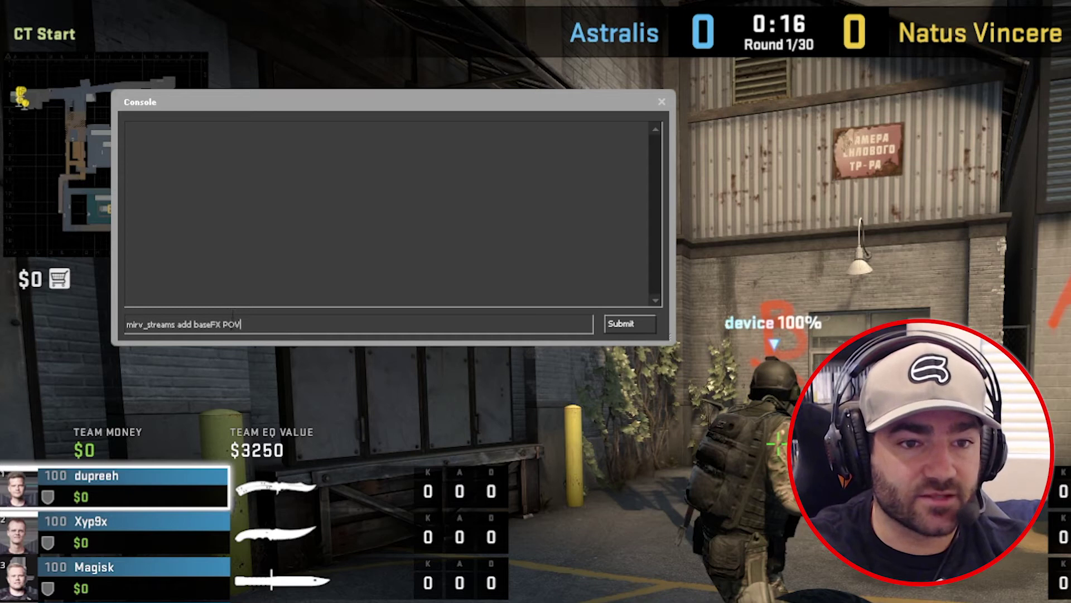
{"action": "double_click", "coordinate": [232, 324]}
{"action": "left_click", "coordinate": [268, 322]}
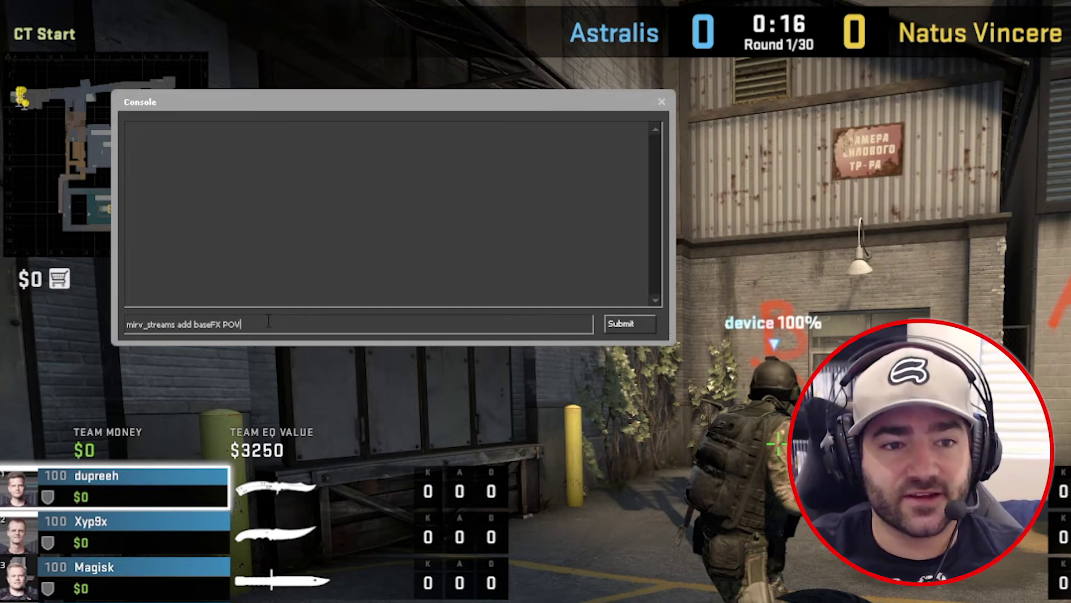
{"action": "key", "text": "Return"}
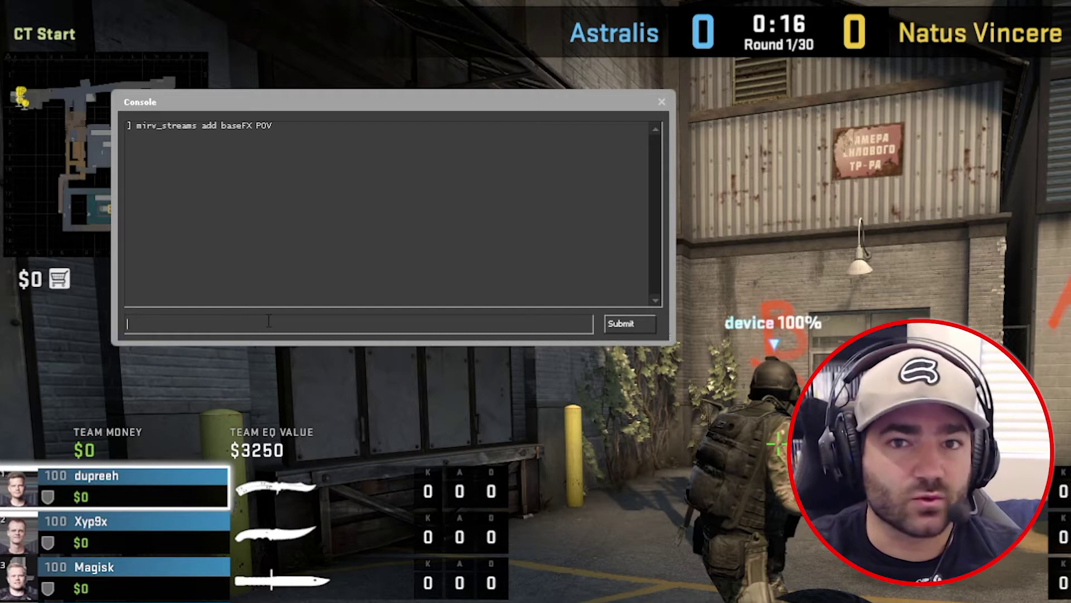
- Clear the POV stream's action filters, then start typing the actionFilter addEx command
{"action": "type", "text": "mirv_streasm"}
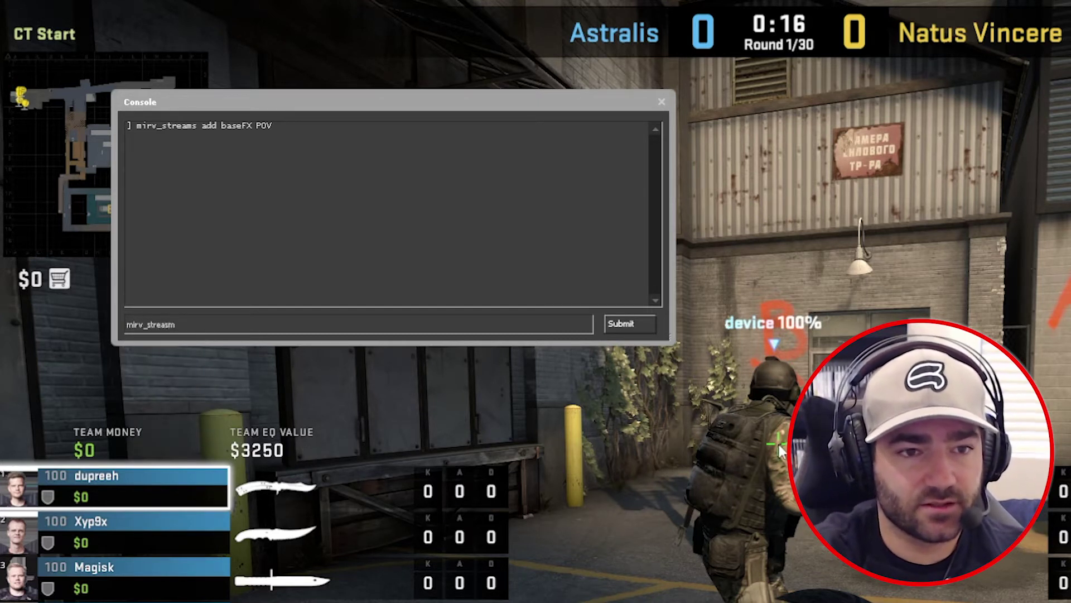
{"action": "key", "text": "BackSpace"}
{"action": "type", "text": "ms"}
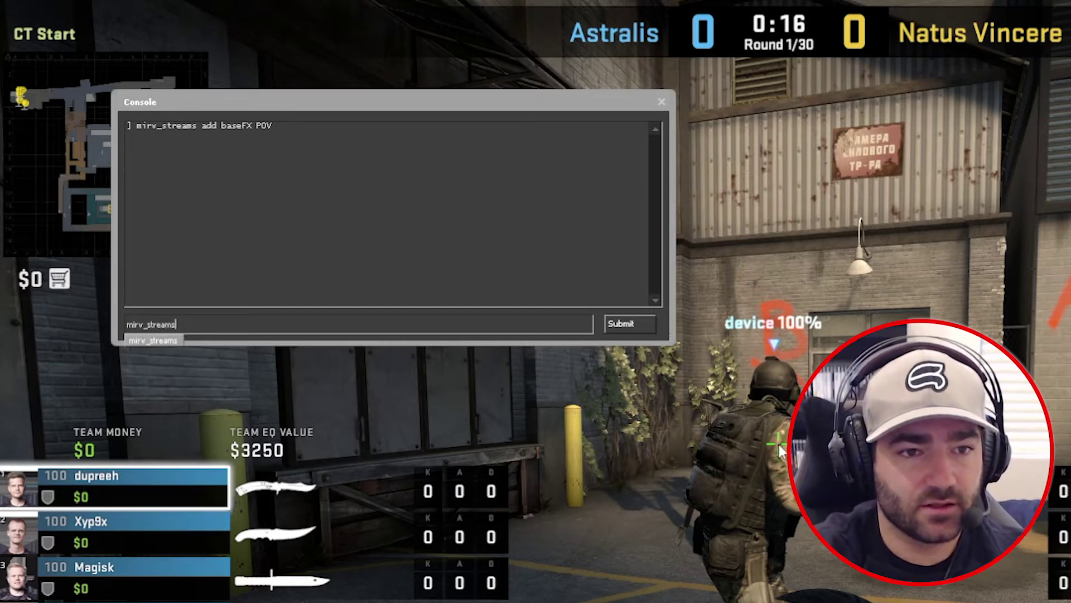
{"action": "type", "text": " edit POV "}
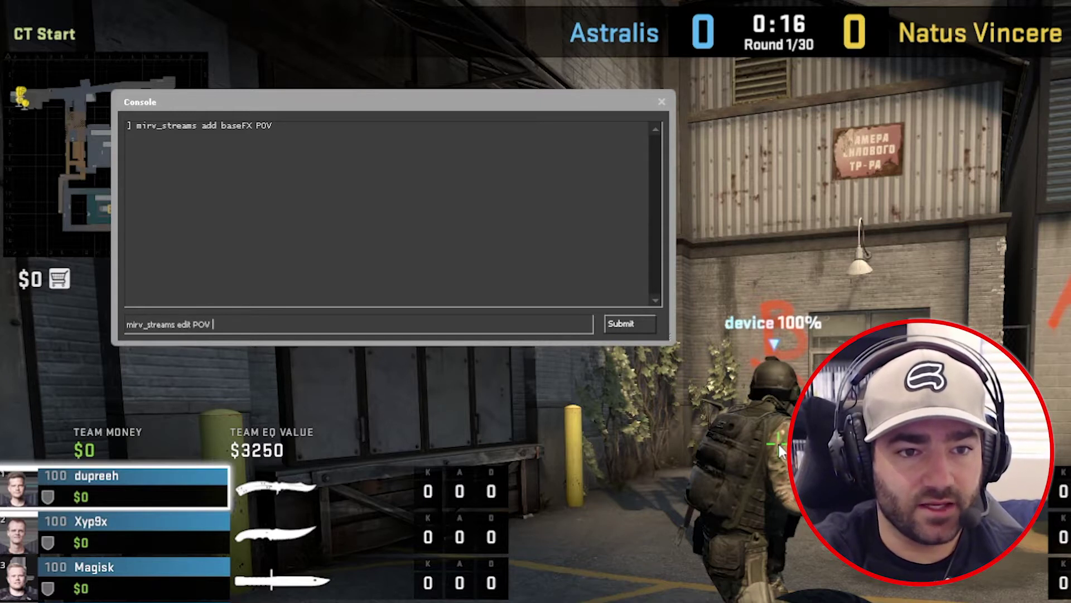
{"action": "type", "text": "actionF"}
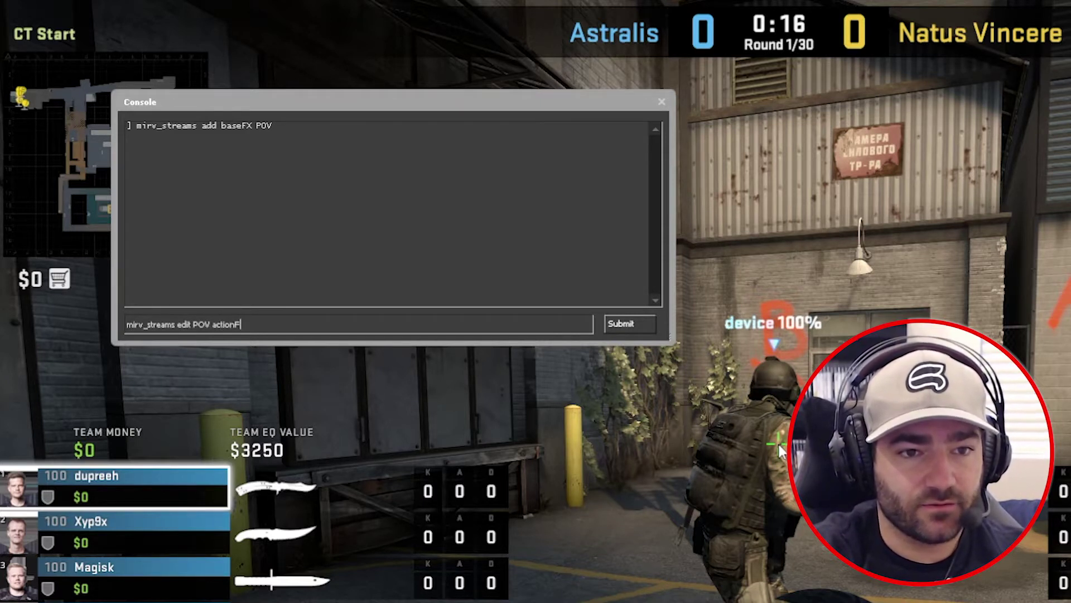
{"action": "type", "text": "ilter clear"}
{"action": "key", "text": "Return"}
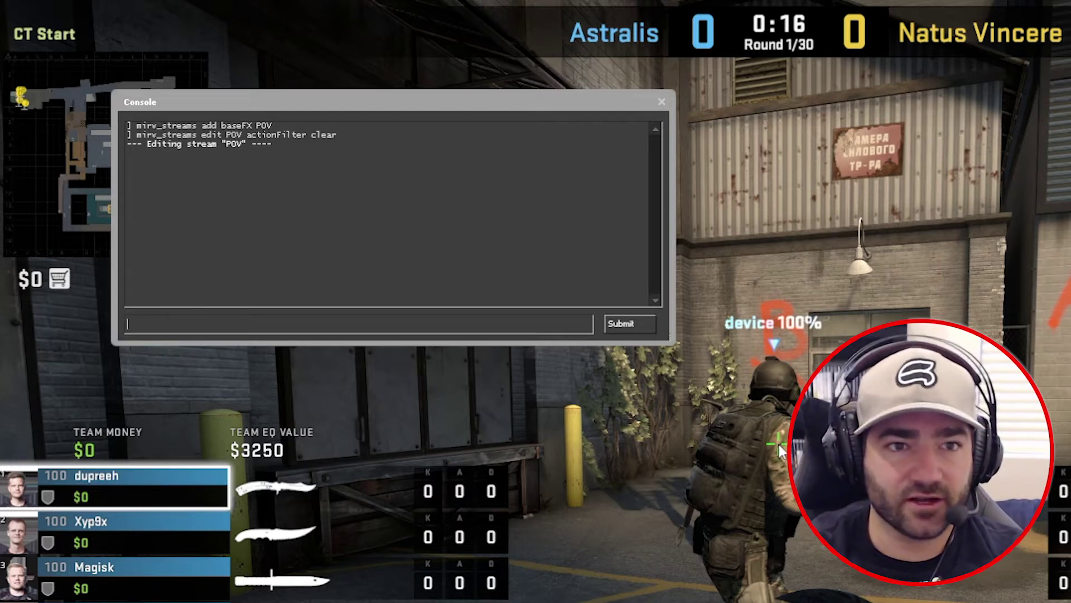
{"action": "type", "text": "mirv_streams "}
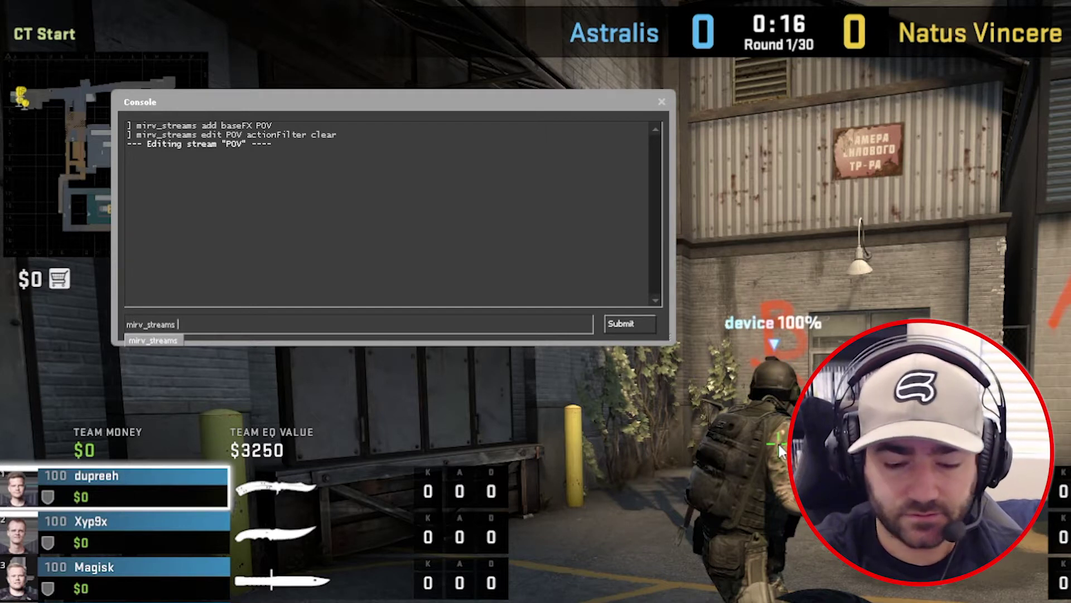
{"action": "type", "text": "edit "}
{"action": "type", "text": "POV acti"}
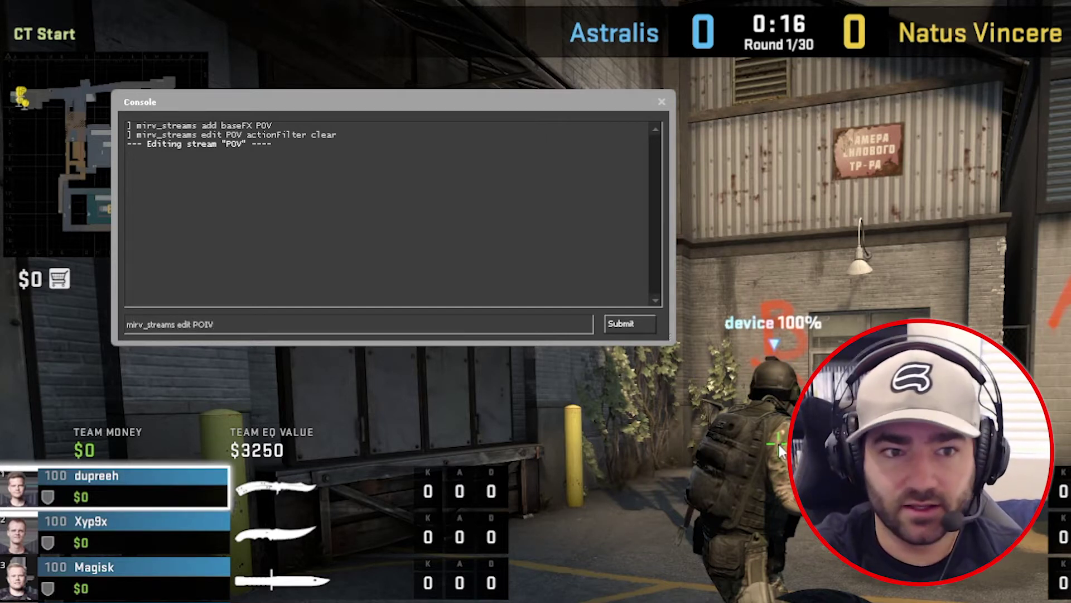
{"action": "type", "text": "onFi"}
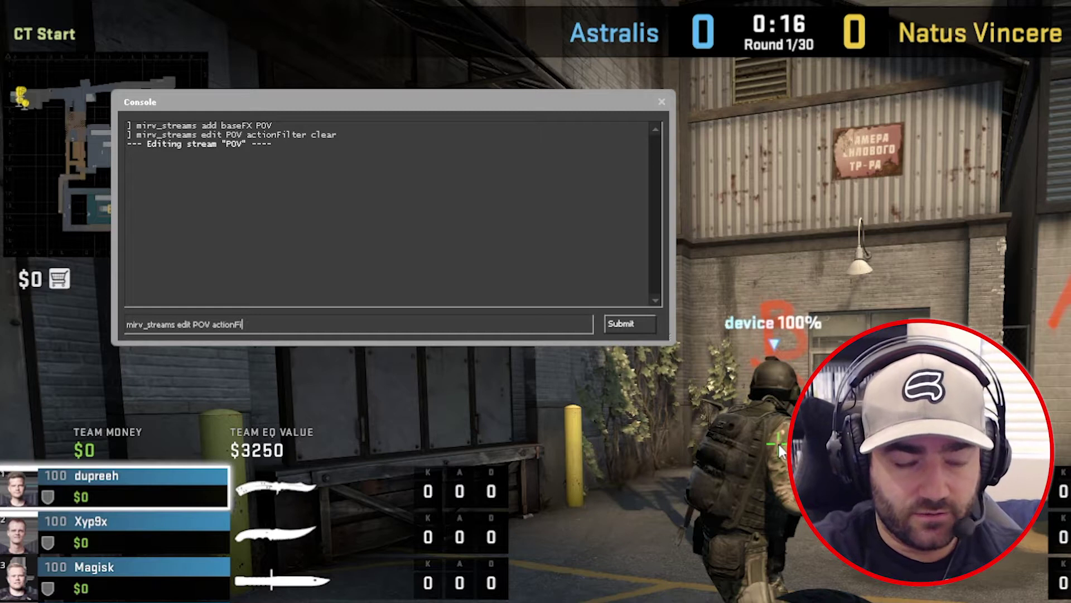
{"action": "type", "text": "lter addEx "}
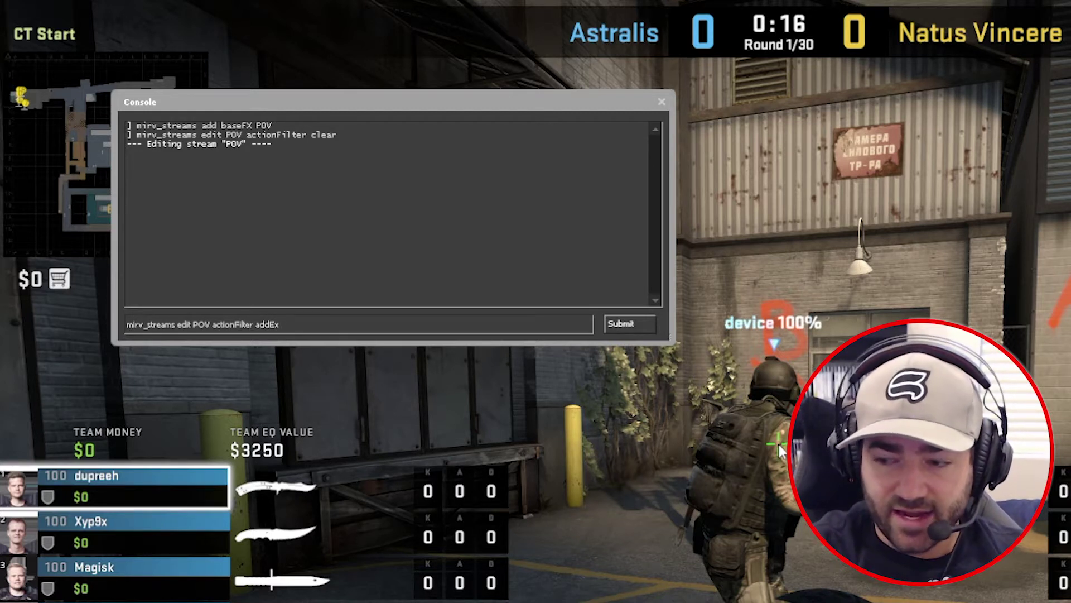
{"action": "type", "text": "\""}
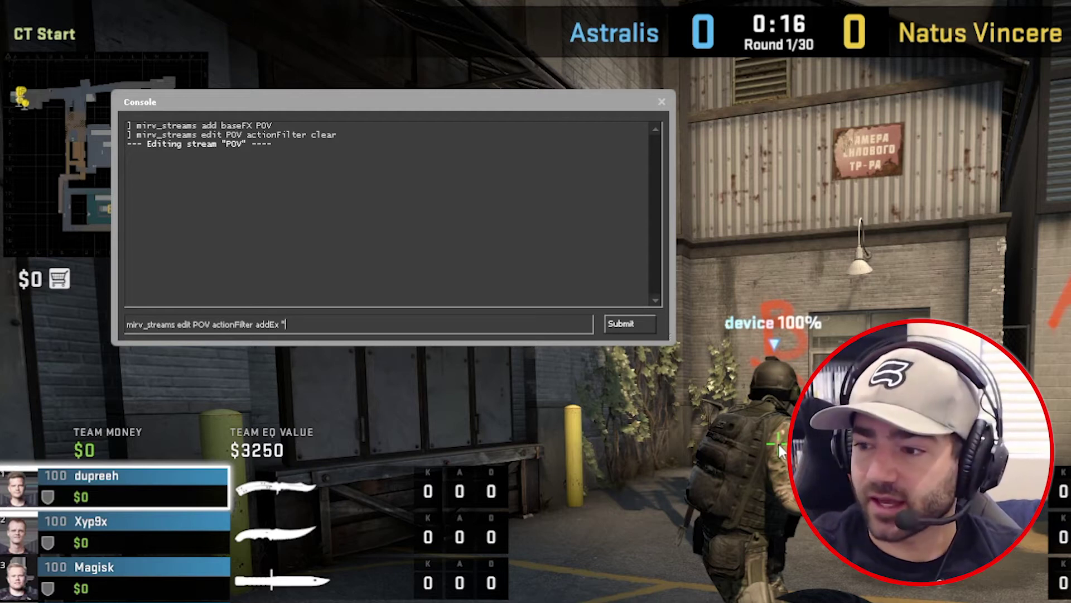
- Add a POV action filter with className=predicted_viewmodel and action=draw
{"action": "type", "text": "\"c"}
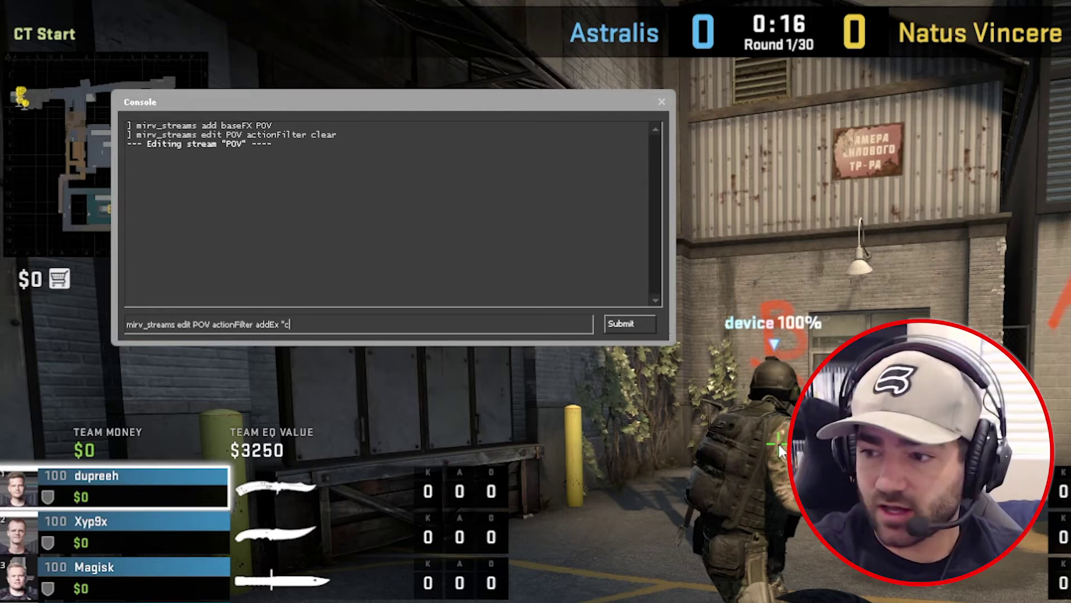
{"action": "type", "text": "lassName"}
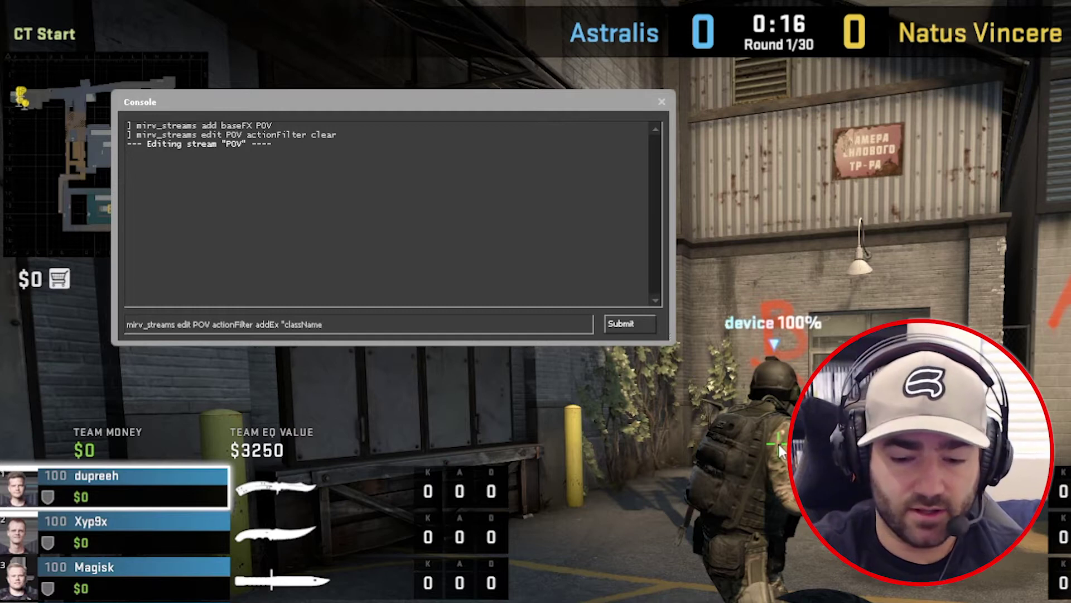
{"action": "type", "text": "=predictr"}
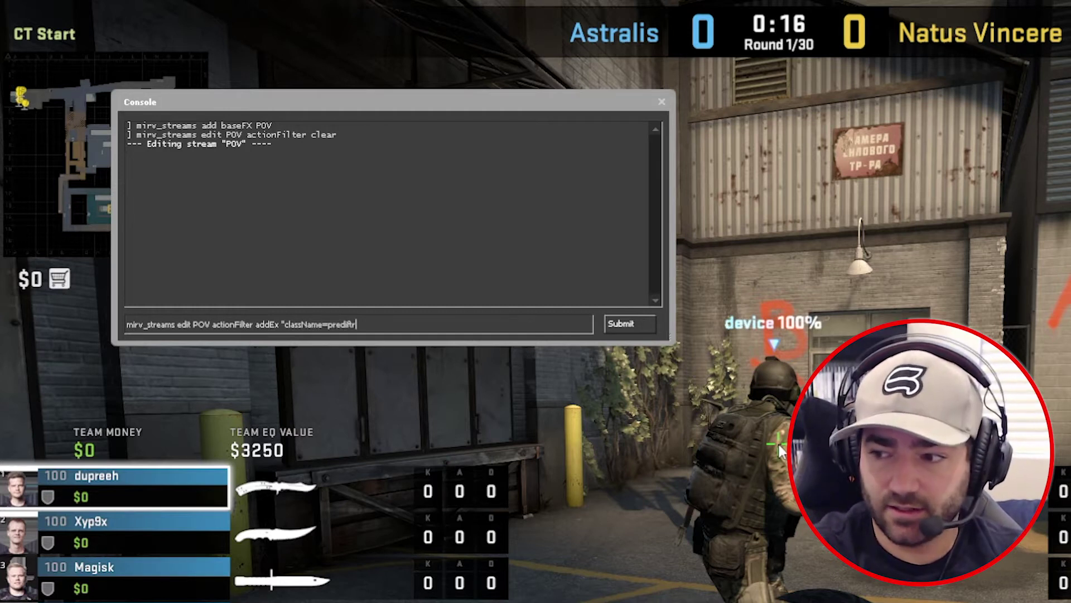
{"action": "key", "text": "BackSpace"}
{"action": "key", "text": "BackSpace"}
{"action": "type", "text": "ct"}
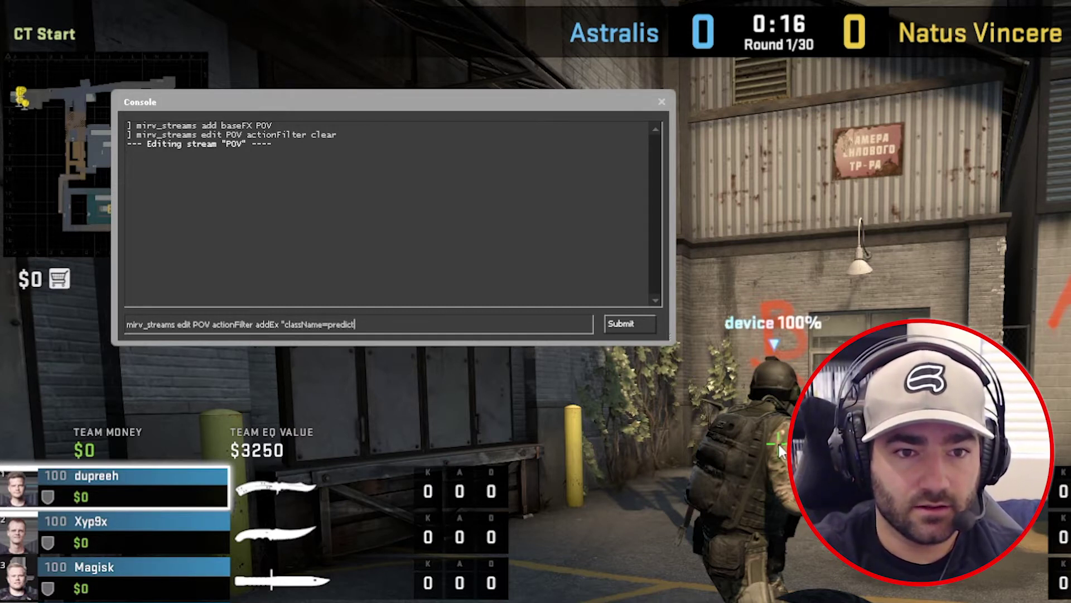
{"action": "type", "text": "ed_viewmode"}
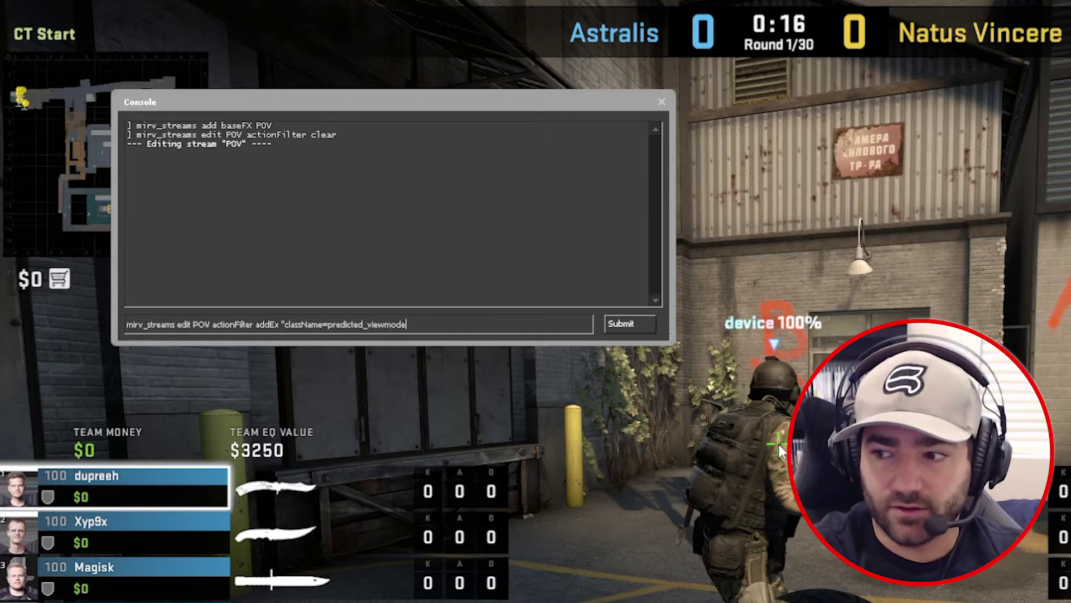
{"action": "type", "text": "l\" \""}
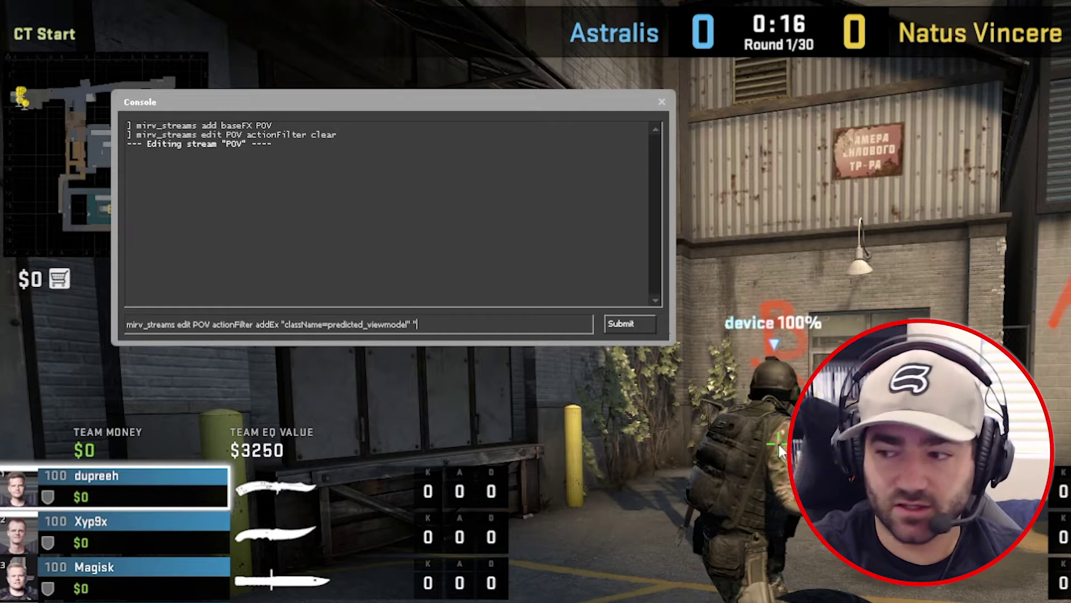
{"action": "type", "text": "action="}
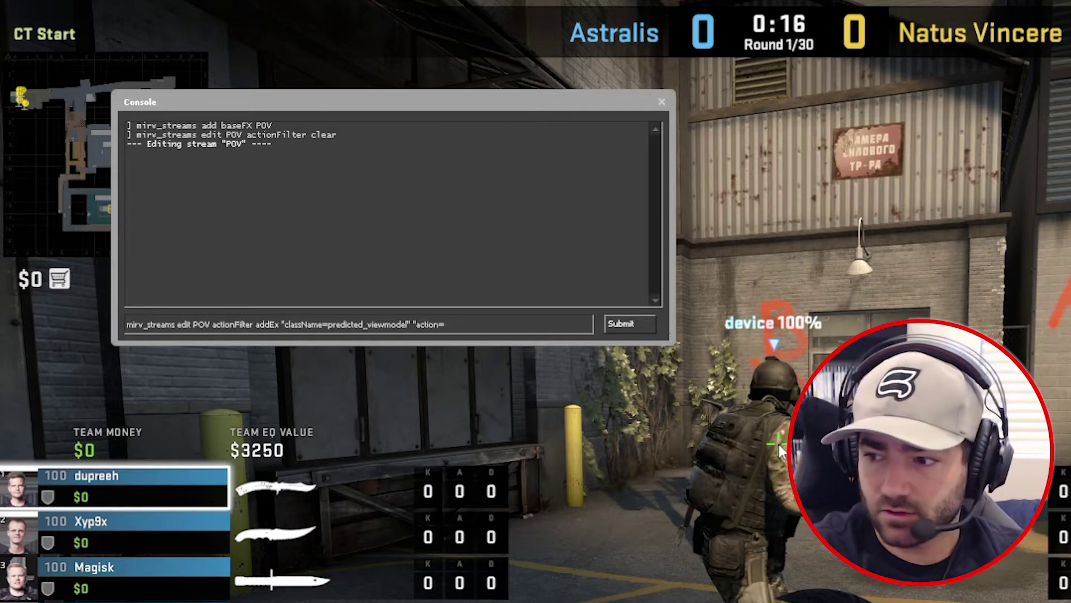
{"action": "type", "text": "draw\""}
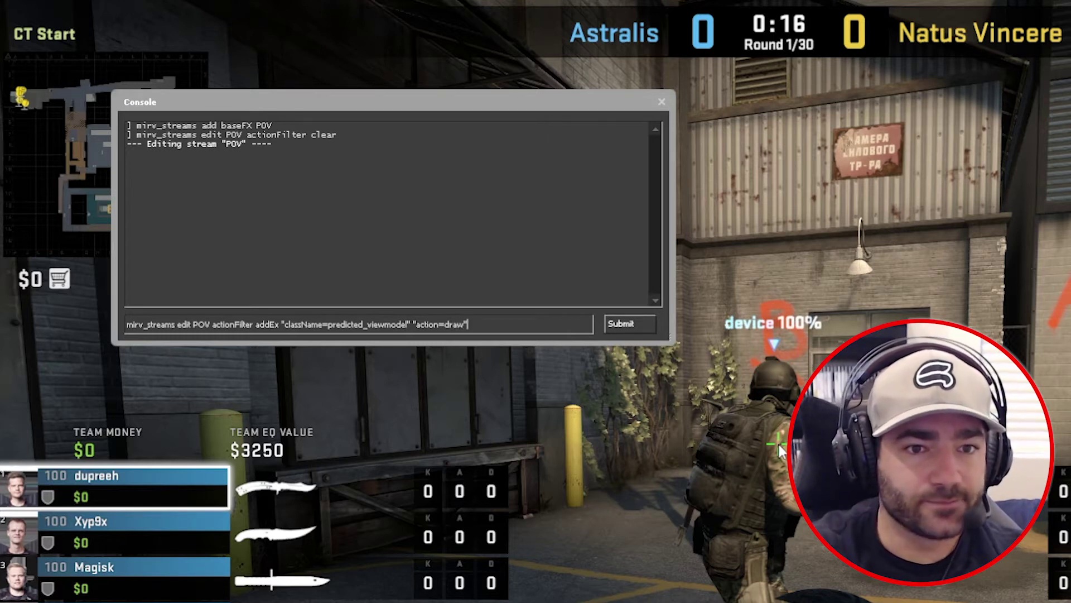
{"action": "key", "text": "Return"}
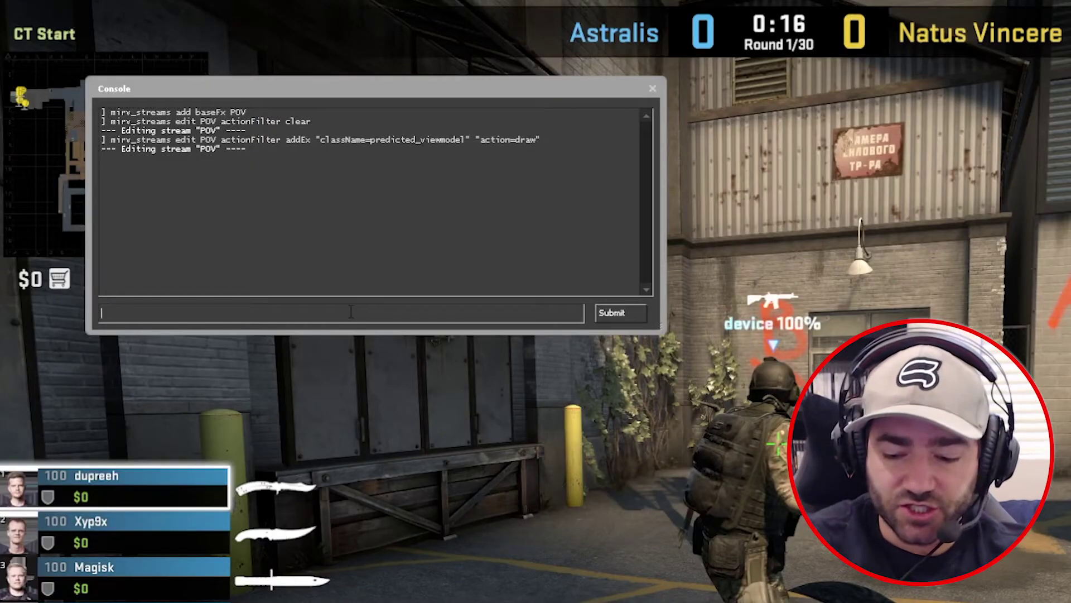
- Reuse the last filter command to add a POV filter drawing name=vgui_\*
{"action": "key", "text": "Up"}
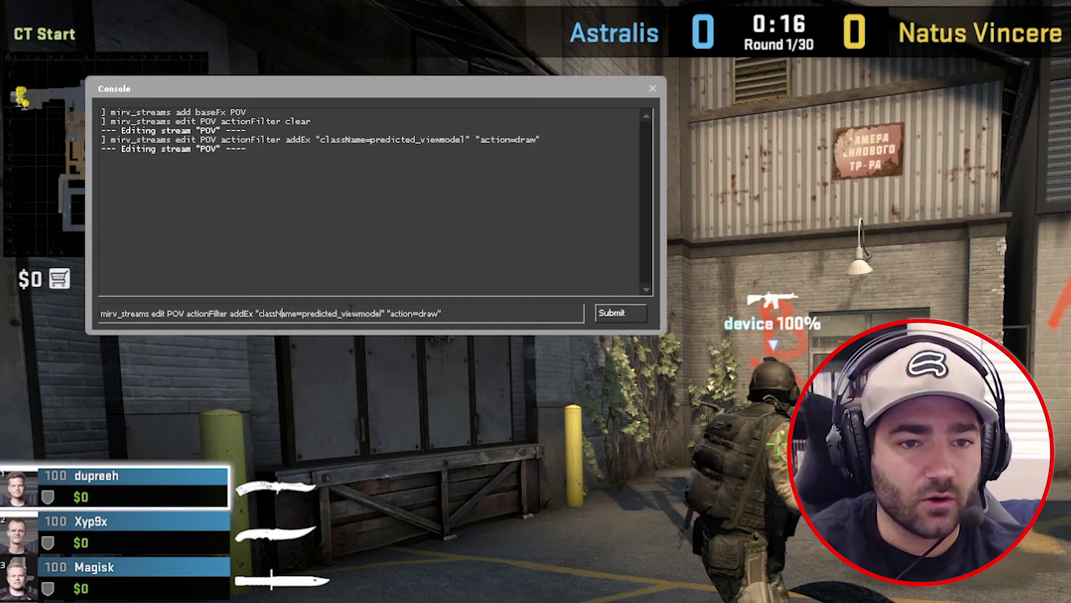
{"action": "key", "text": "BackSpace"}
{"action": "key", "text": "BackSpace"}
{"action": "key", "text": "BackSpace"}
{"action": "key", "text": "BackSpace"}
{"action": "key", "text": "BackSpace"}
{"action": "key", "text": "BackSpace"}
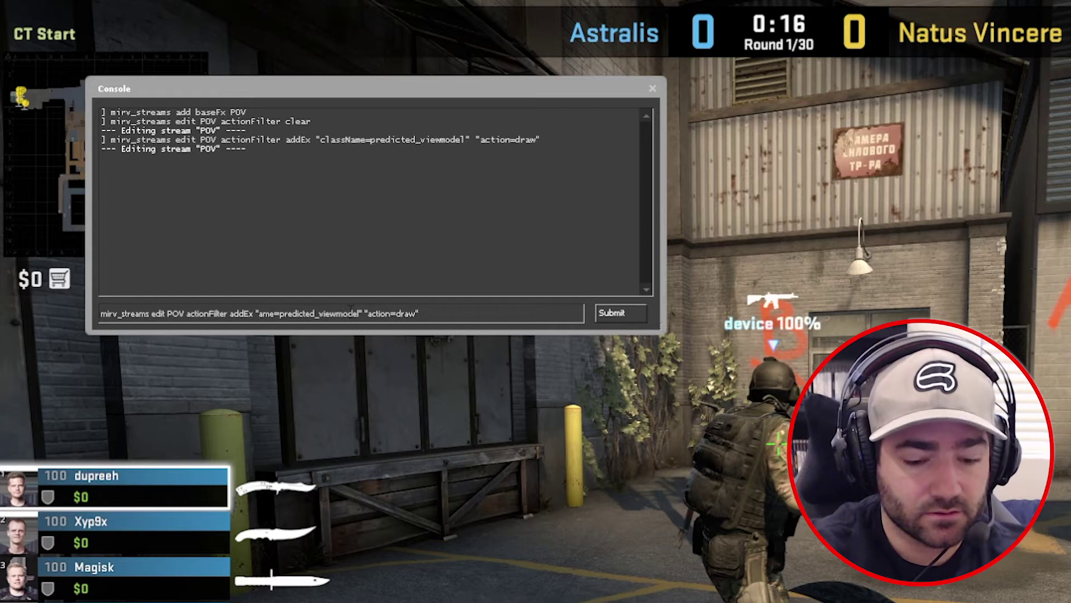
{"action": "type", "text": "n"}
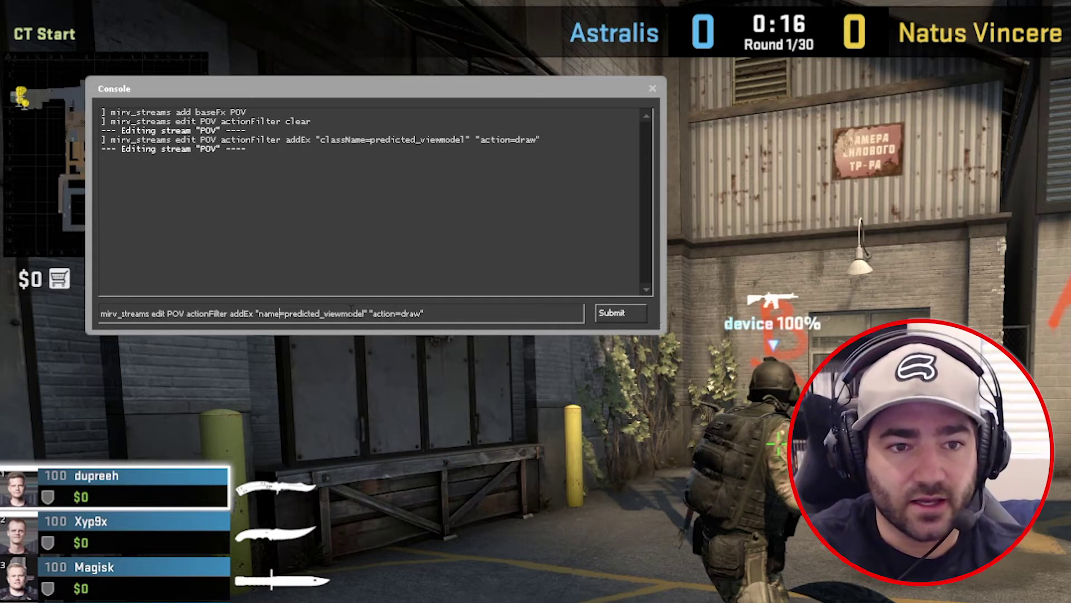
{"action": "key", "text": "Delete"}
{"action": "key", "text": "Delete"}
{"action": "key", "text": "Delete"}
{"action": "key", "text": "Delete"}
{"action": "key", "text": "Delete"}
{"action": "key", "text": "Delete"}
{"action": "key", "text": "Delete"}
{"action": "key", "text": "Delete"}
{"action": "key", "text": "Delete"}
{"action": "key", "text": "Delete"}
{"action": "key", "text": "Delete"}
{"action": "key", "text": "Delete"}
{"action": "key", "text": "Delete"}
{"action": "key", "text": "Delete"}
{"action": "key", "text": "Delete"}
{"action": "key", "text": "Delete"}
{"action": "key", "text": "Delete"}
{"action": "key", "text": "Delete"}
{"action": "key", "text": "Delete"}
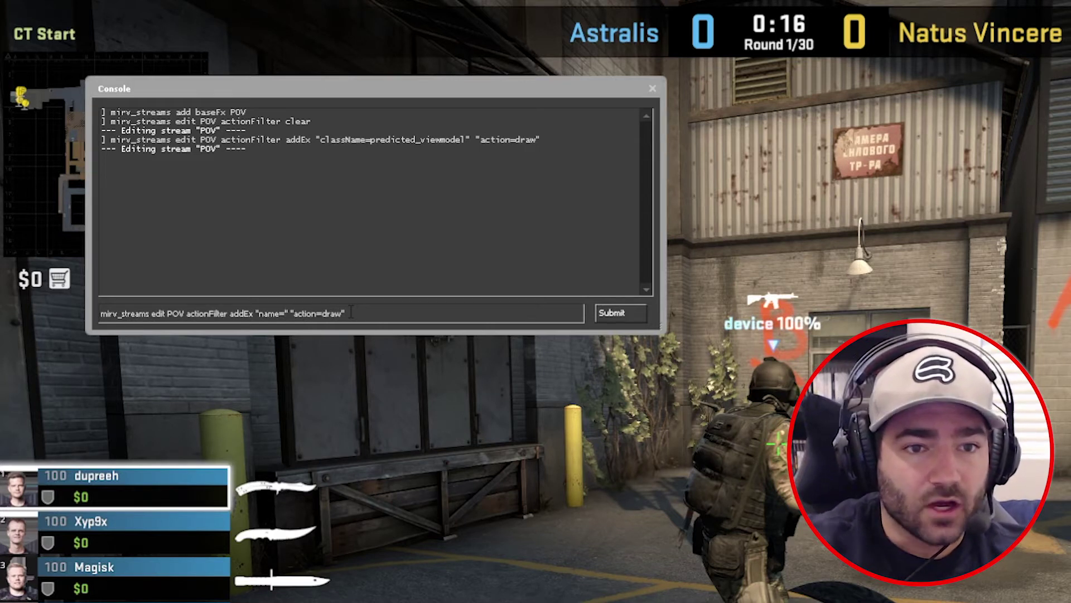
{"action": "type", "text": "vgui"}
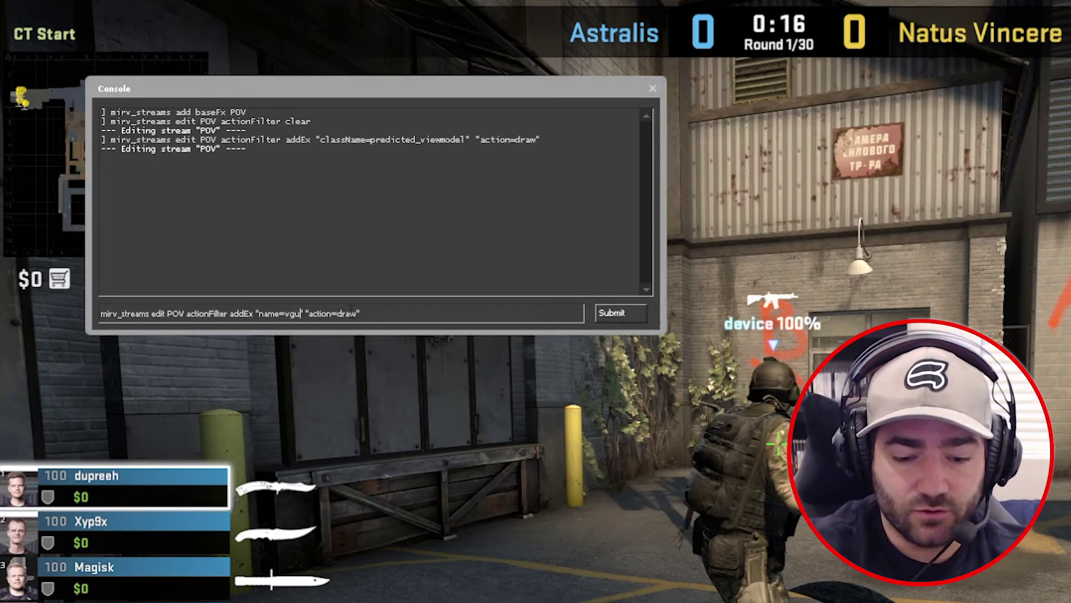
{"action": "type", "text": "_"}
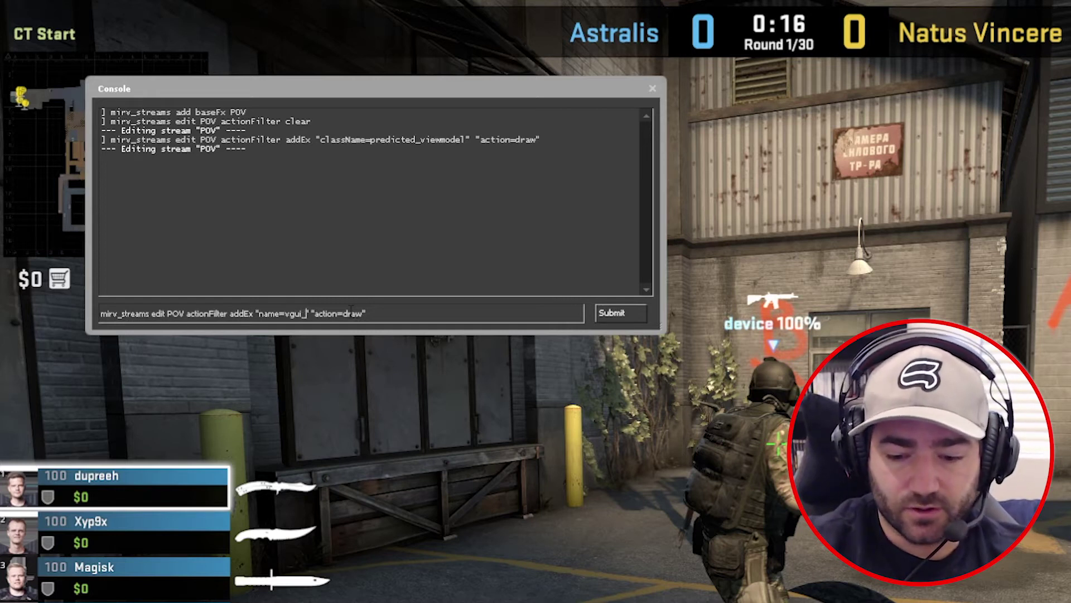
{"action": "type", "text": "\\*"}
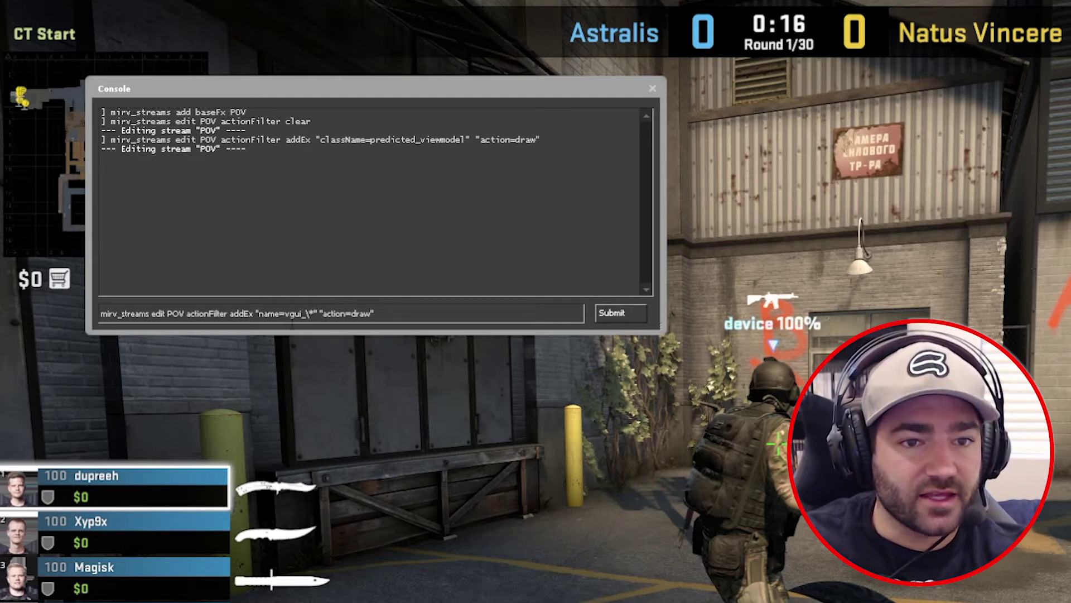
{"action": "left_click_drag", "start_coordinate": [285, 313], "coordinate": [310, 314]}
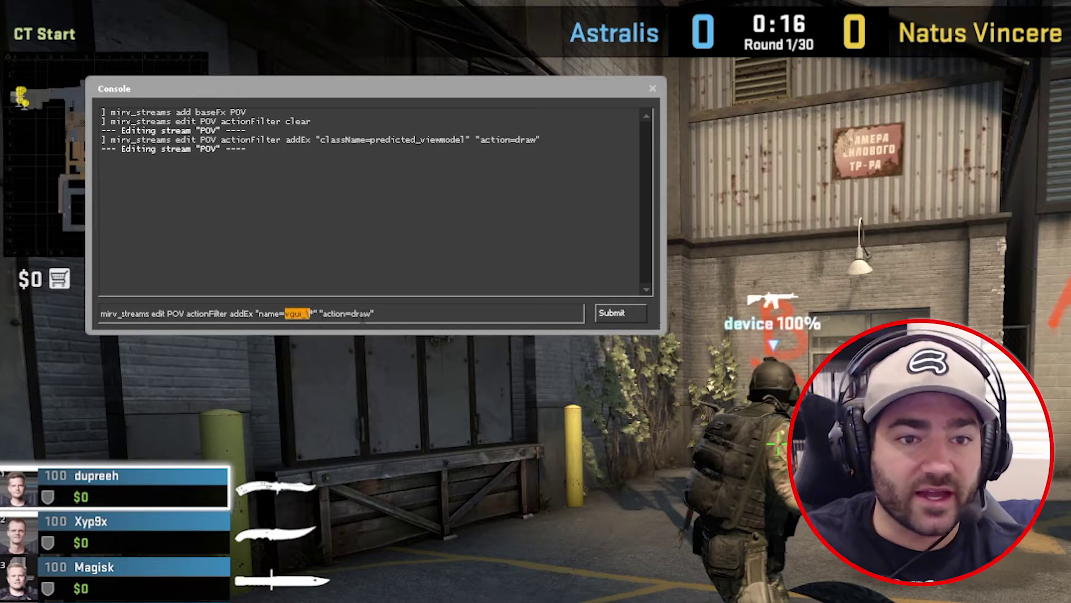
{"action": "left_click", "coordinate": [385, 314]}
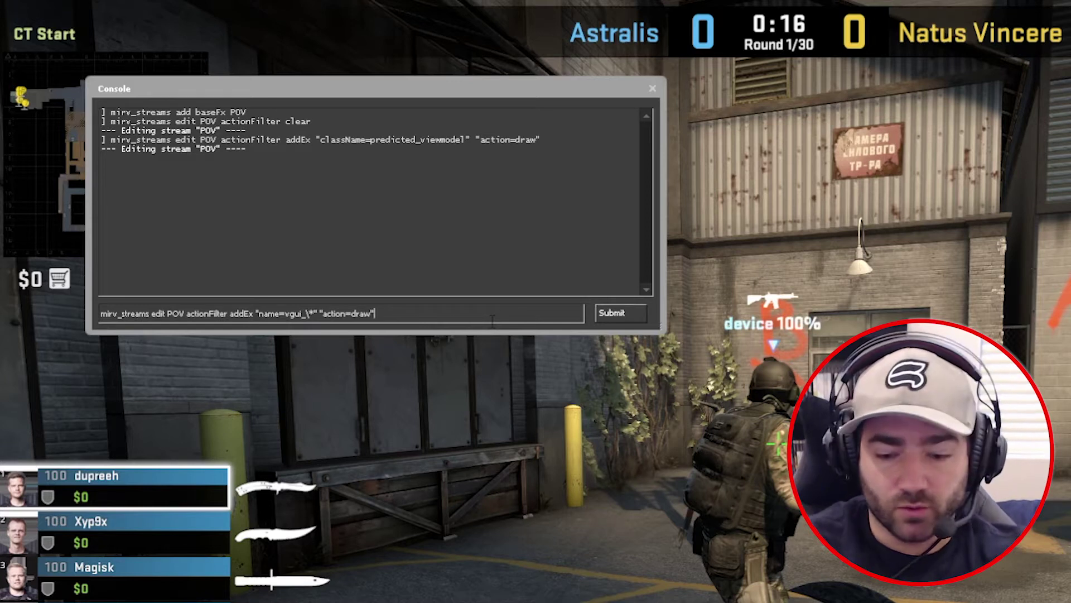
{"action": "key", "text": "Return"}
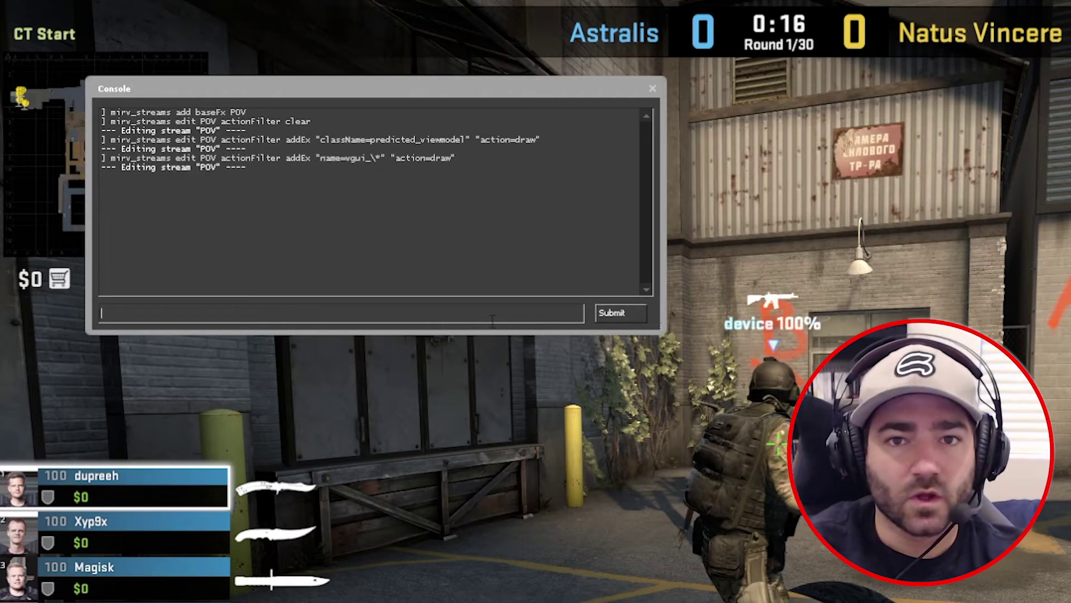
- Add a POV filter with name=dev/glow_\* and action=noDraw
{"action": "key", "text": "Up"}
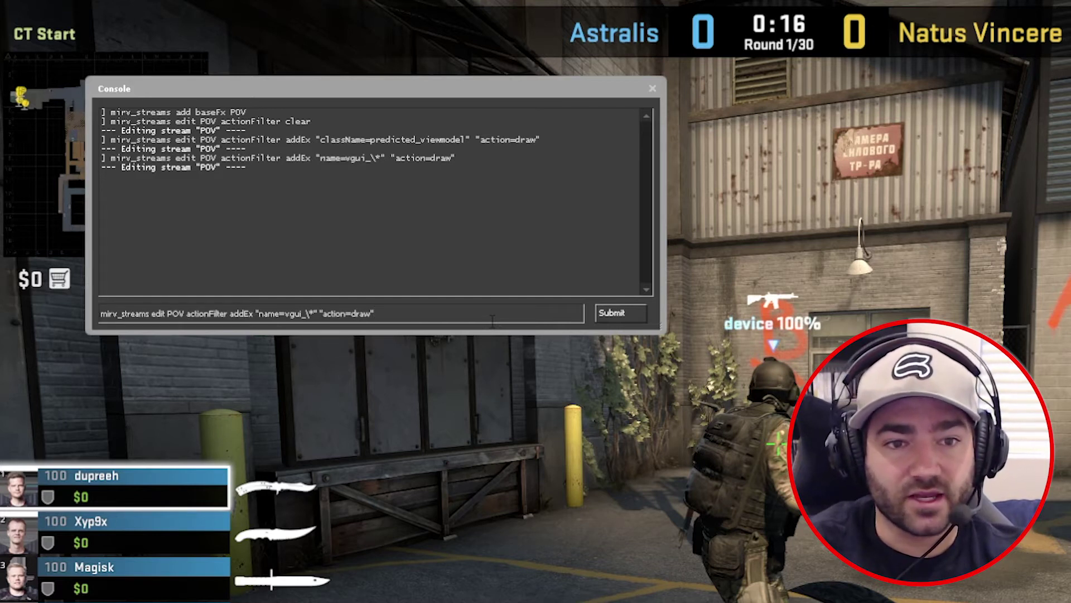
{"action": "key", "text": "Left"}
{"action": "key", "text": "Left"}
{"action": "key", "text": "Left"}
{"action": "key", "text": "Left"}
{"action": "key", "text": "Left"}
{"action": "key", "text": "Left"}
{"action": "key", "text": "Right"}
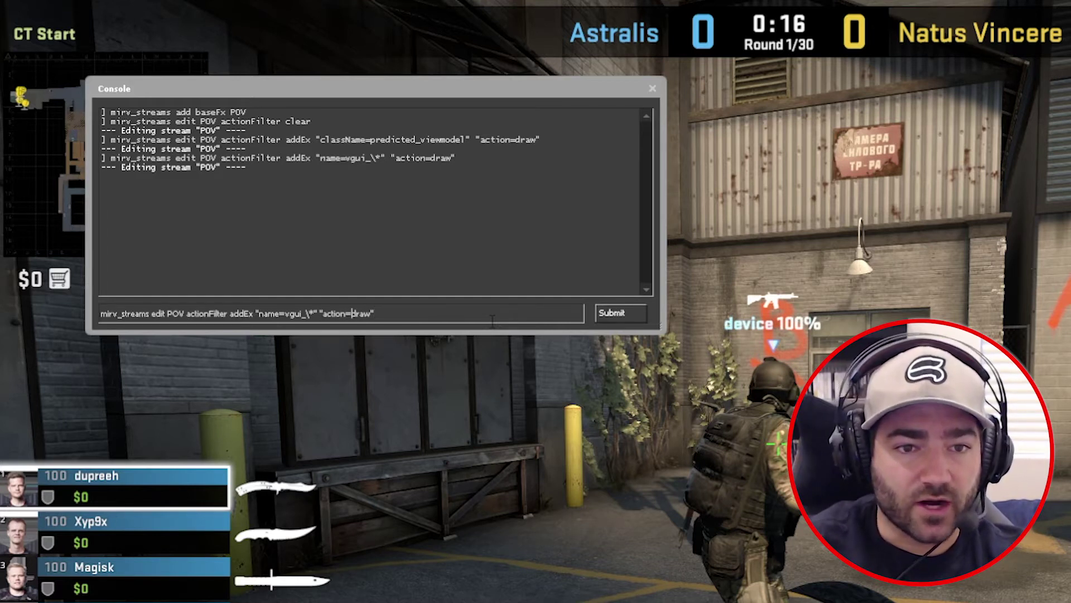
{"action": "type", "text": "noD"}
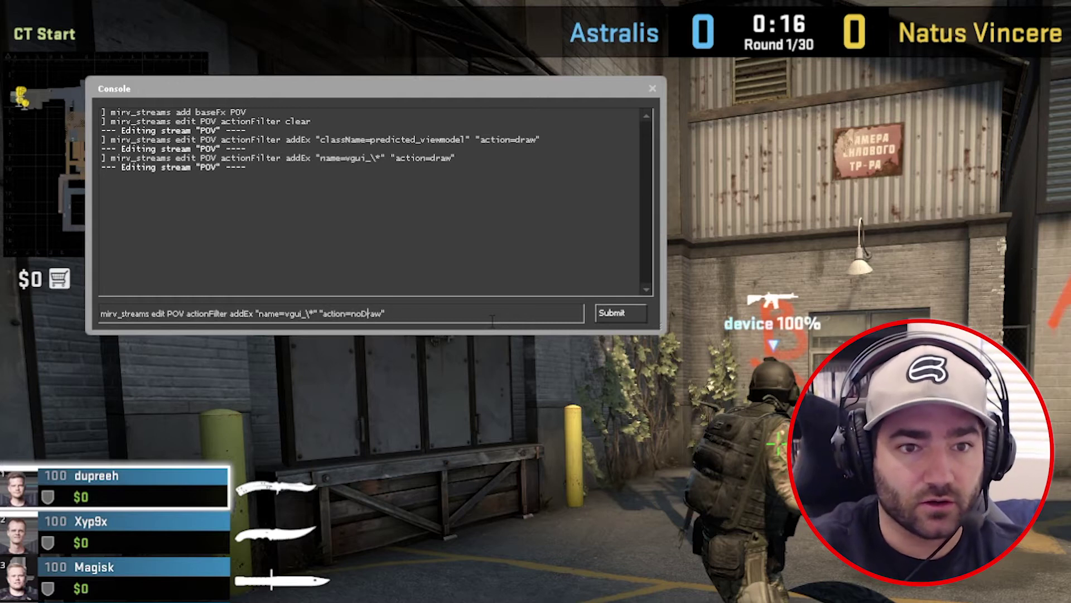
{"action": "key", "text": "Left"}
{"action": "key", "text": "Left"}
{"action": "key", "text": "Left"}
{"action": "key", "text": "Left"}
{"action": "key", "text": "Left"}
{"action": "key", "text": "Left"}
{"action": "key", "text": "Left"}
{"action": "key", "text": "Left"}
{"action": "key", "text": "Left"}
{"action": "key", "text": "Left"}
{"action": "key", "text": "Left"}
{"action": "key", "text": "Left"}
{"action": "key", "text": "BackSpace"}
{"action": "key", "text": "BackSpace"}
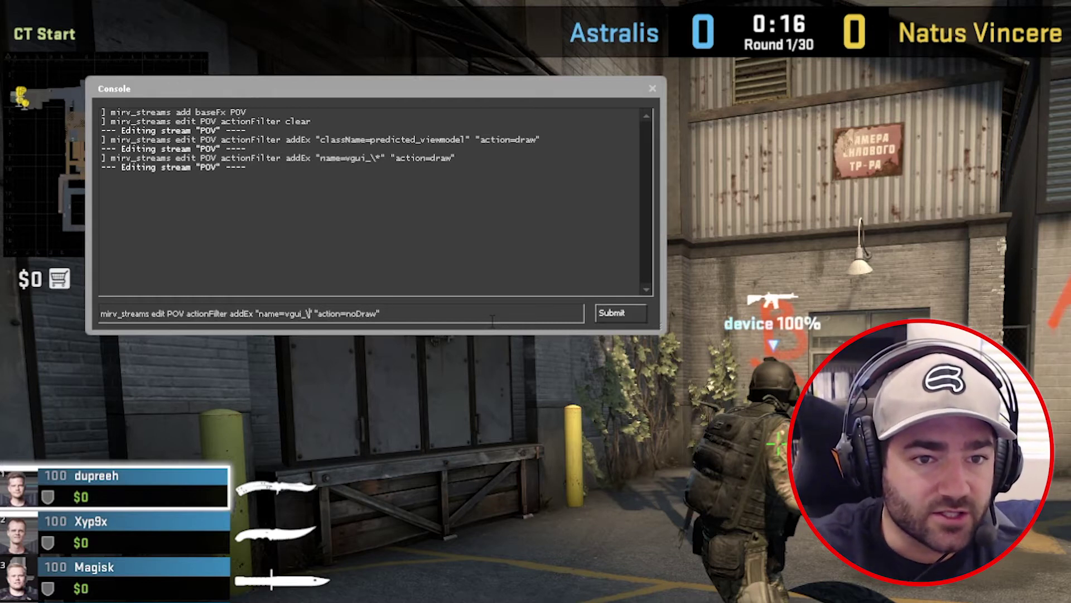
{"action": "key", "text": "BackSpace"}
{"action": "key", "text": "BackSpace"}
{"action": "key", "text": "BackSpace"}
{"action": "key", "text": "BackSpace"}
{"action": "key", "text": "BackSpace"}
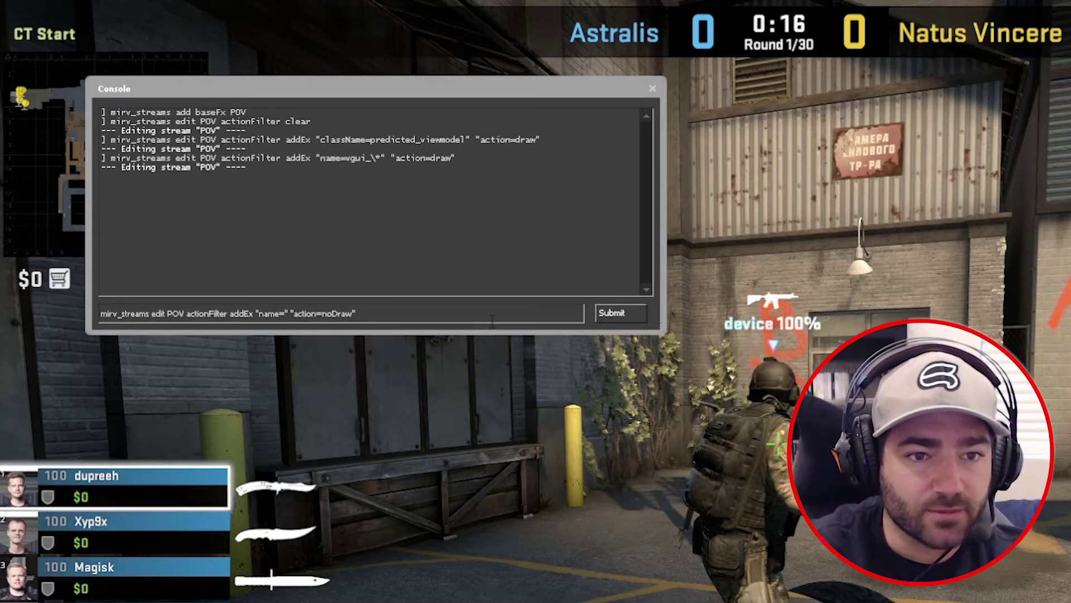
{"action": "type", "text": "dev"}
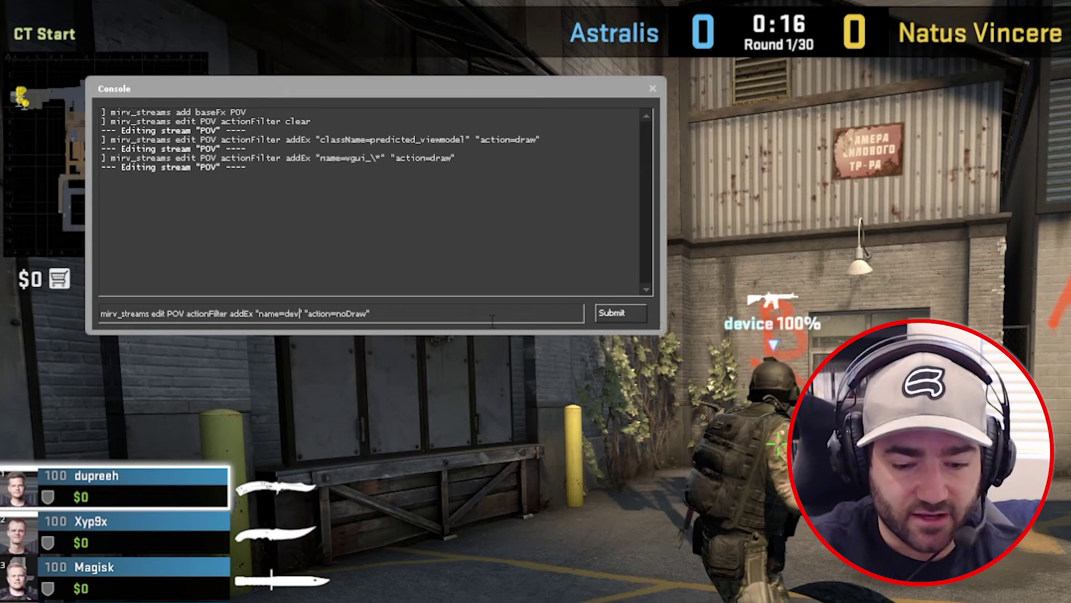
{"action": "type", "text": "/"}
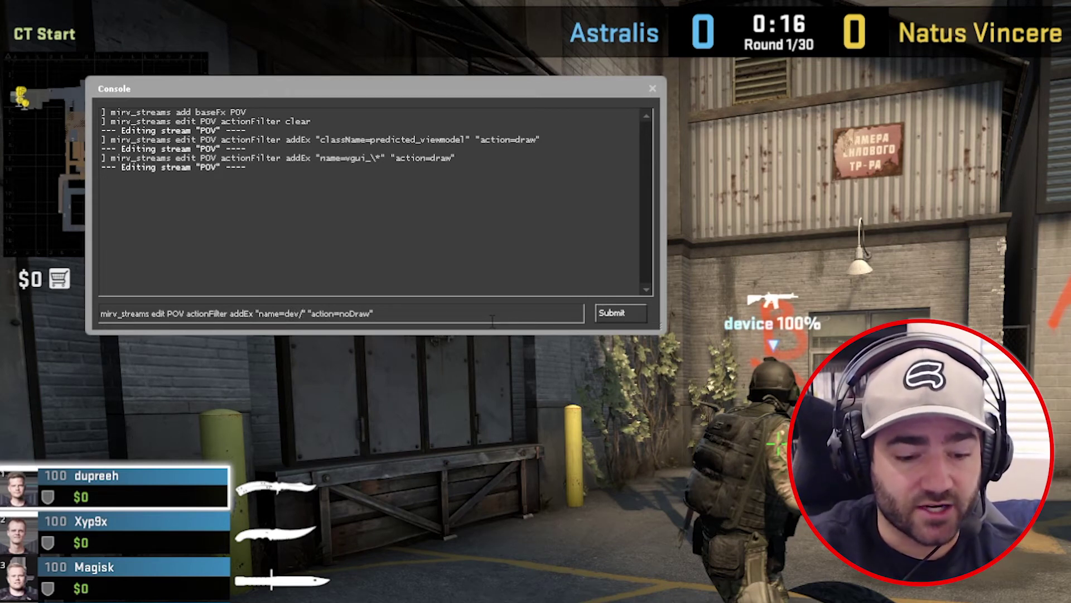
{"action": "type", "text": "glow_"}
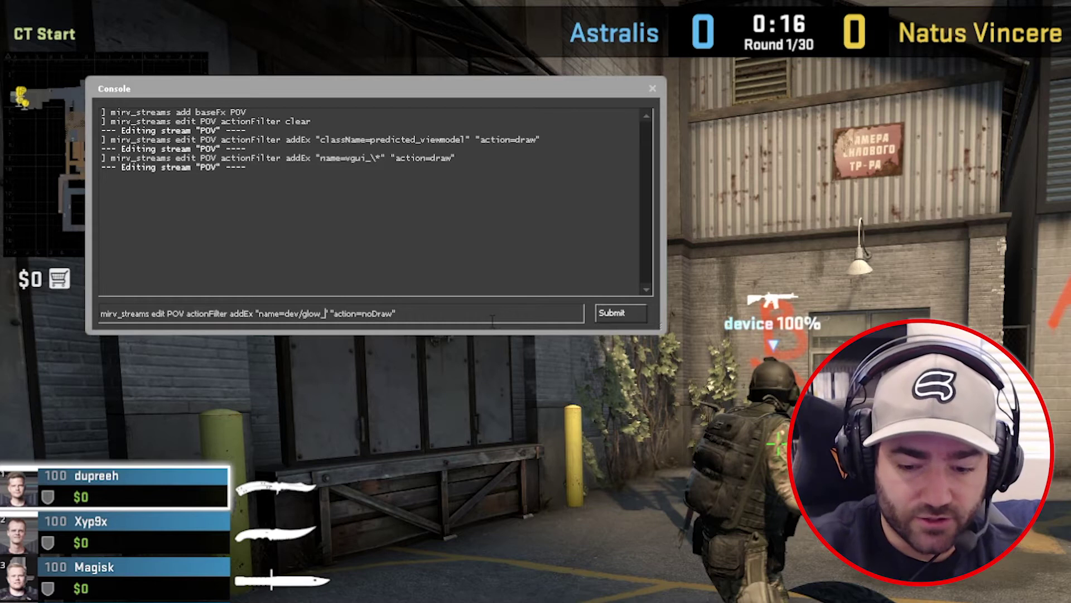
{"action": "type", "text": "\\*"}
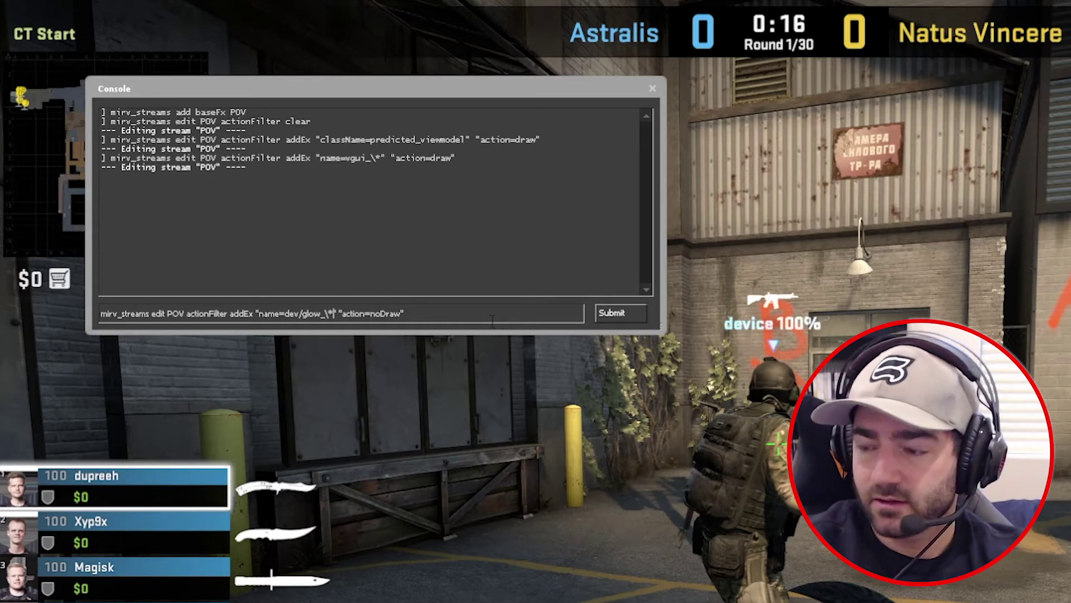
{"action": "key", "text": "Return"}
- Add another noDraw POV filter for name=dev/halo_\*
{"action": "key", "text": "Up"}
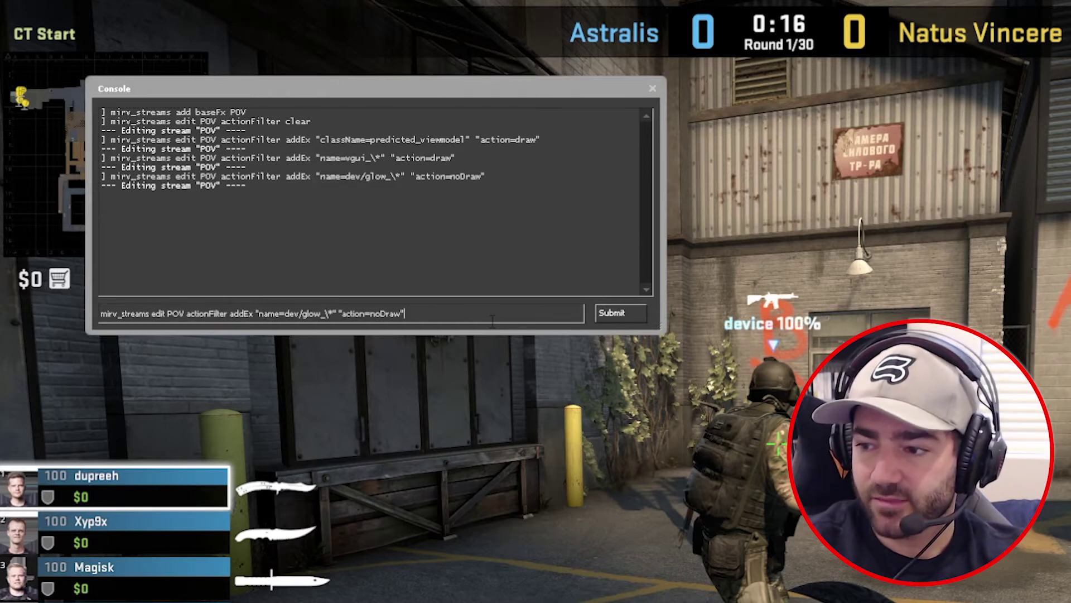
{"action": "key", "text": "Left"}
{"action": "key", "text": "Left"}
{"action": "key", "text": "Left"}
{"action": "key", "text": "Left"}
{"action": "key", "text": "Left"}
{"action": "key", "text": "Left"}
{"action": "key", "text": "Left"}
{"action": "key", "text": "Left"}
{"action": "key", "text": "Left"}
{"action": "key", "text": "Left"}
{"action": "key", "text": "Left"}
{"action": "key", "text": "Left"}
{"action": "key", "text": "Left"}
{"action": "key", "text": "Left"}
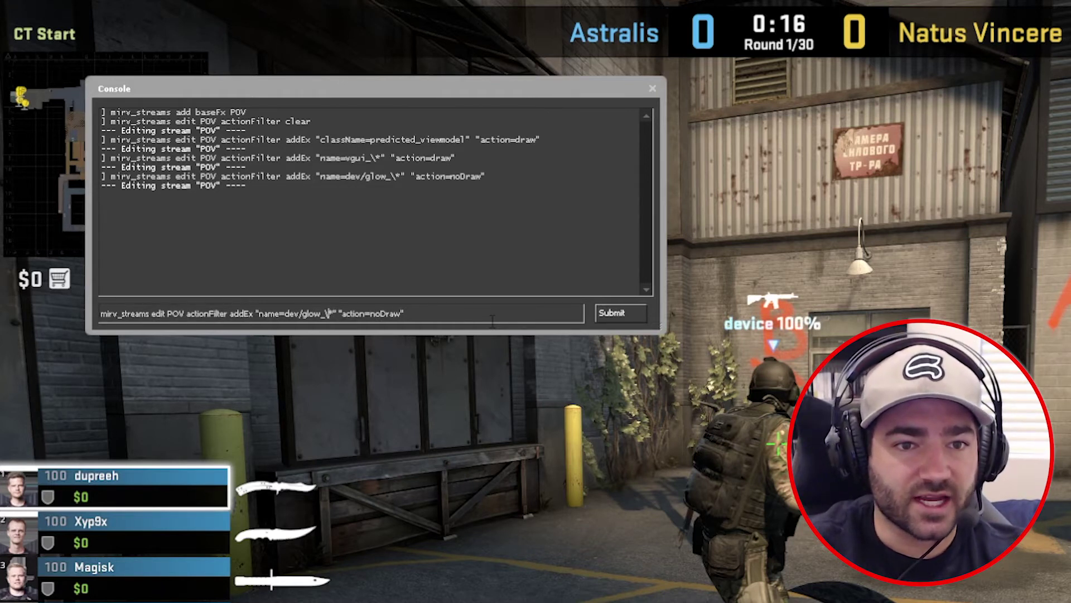
{"action": "key", "text": "BackSpace"}
{"action": "key", "text": "BackSpace"}
{"action": "key", "text": "BackSpace"}
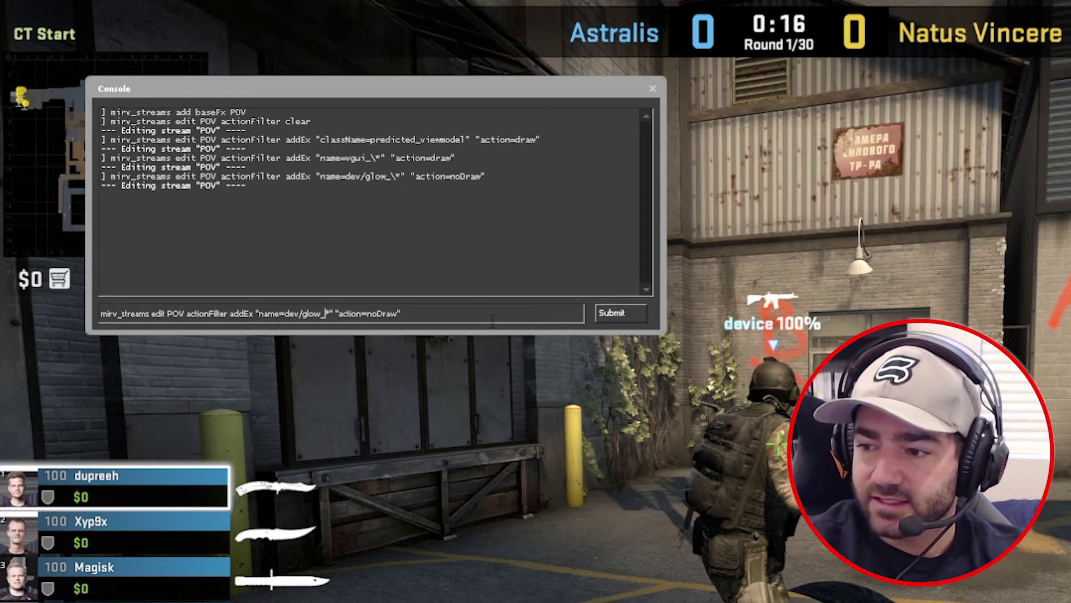
{"action": "key", "text": "BackSpace"}
{"action": "key", "text": "BackSpace"}
{"action": "key", "text": "BackSpace"}
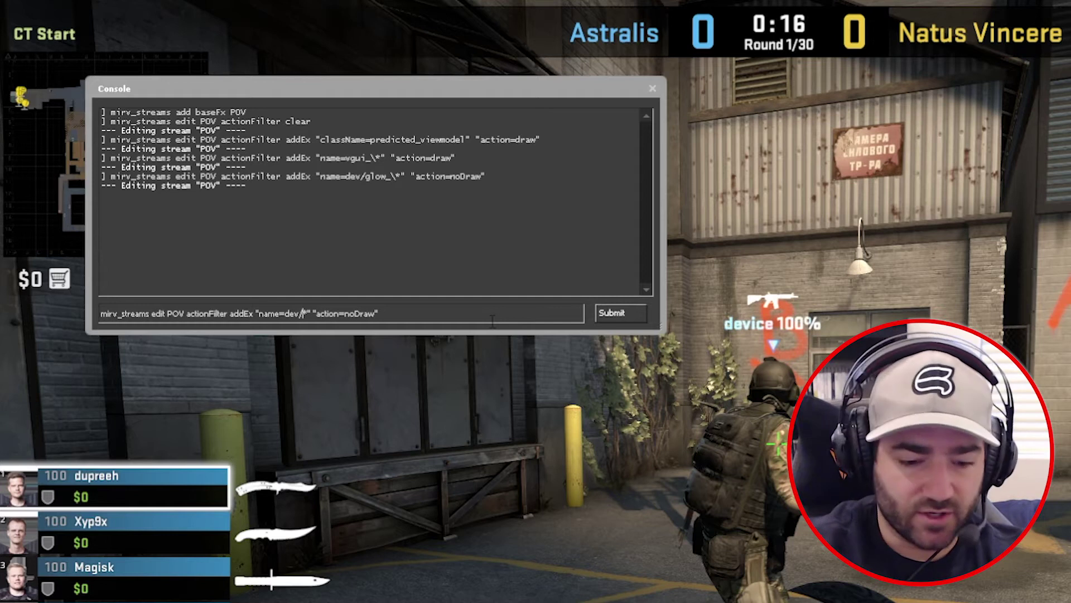
{"action": "type", "text": "halo_"}
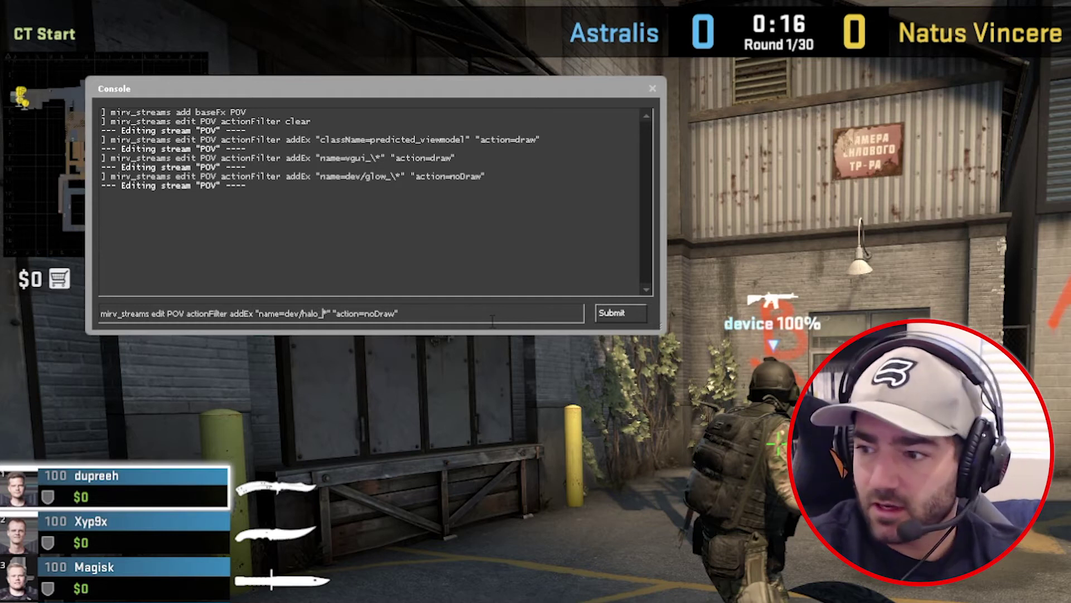
{"action": "type", "text": "\\"}
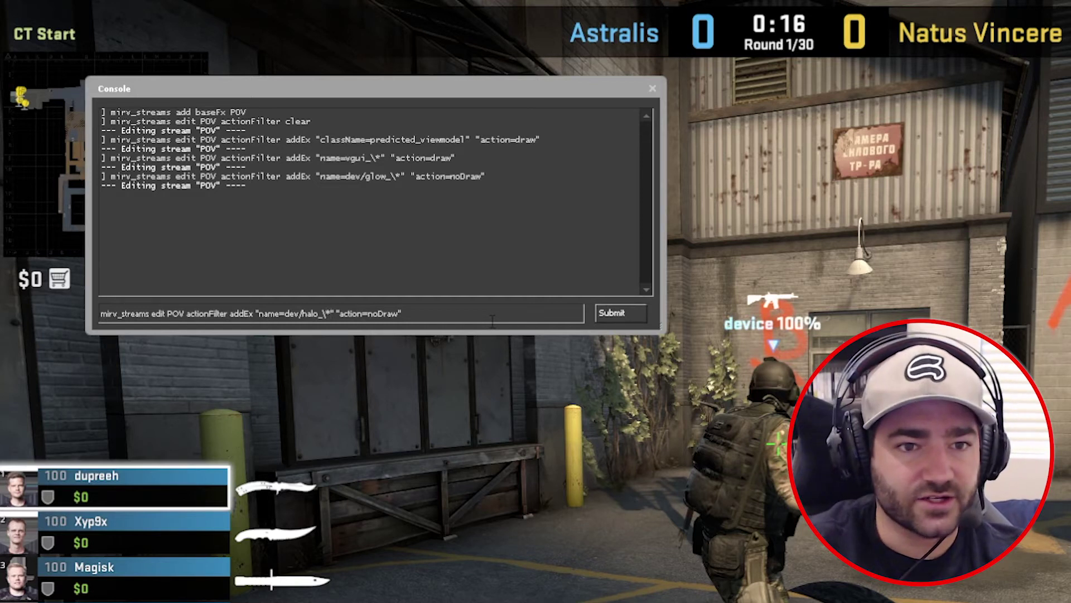
{"action": "key", "text": "Return"}
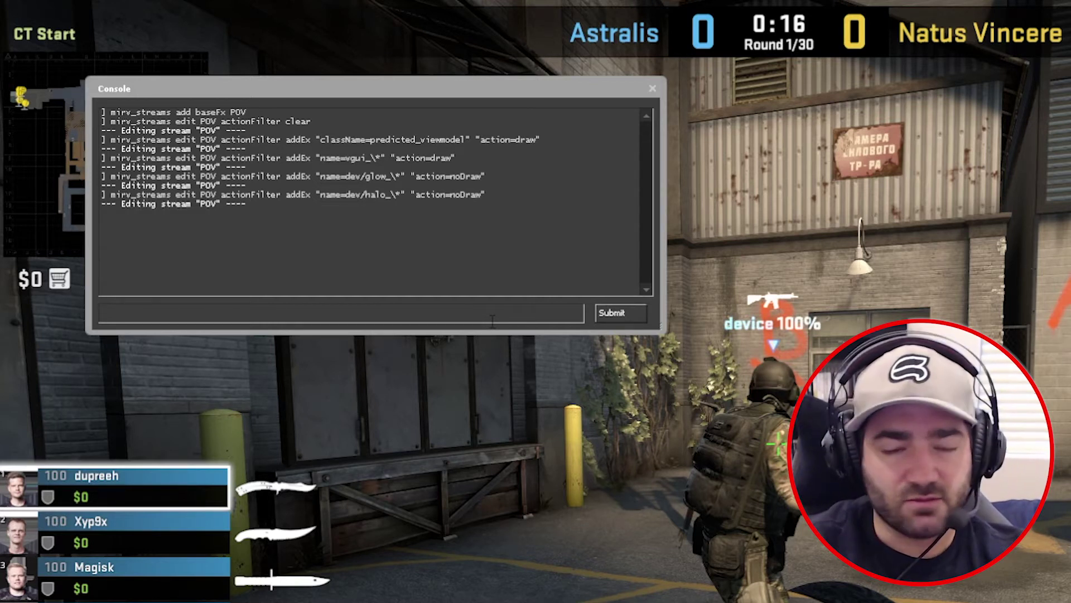
- Add a POV filter with name=engine/\* and action=draw
{"action": "key", "text": "Up"}
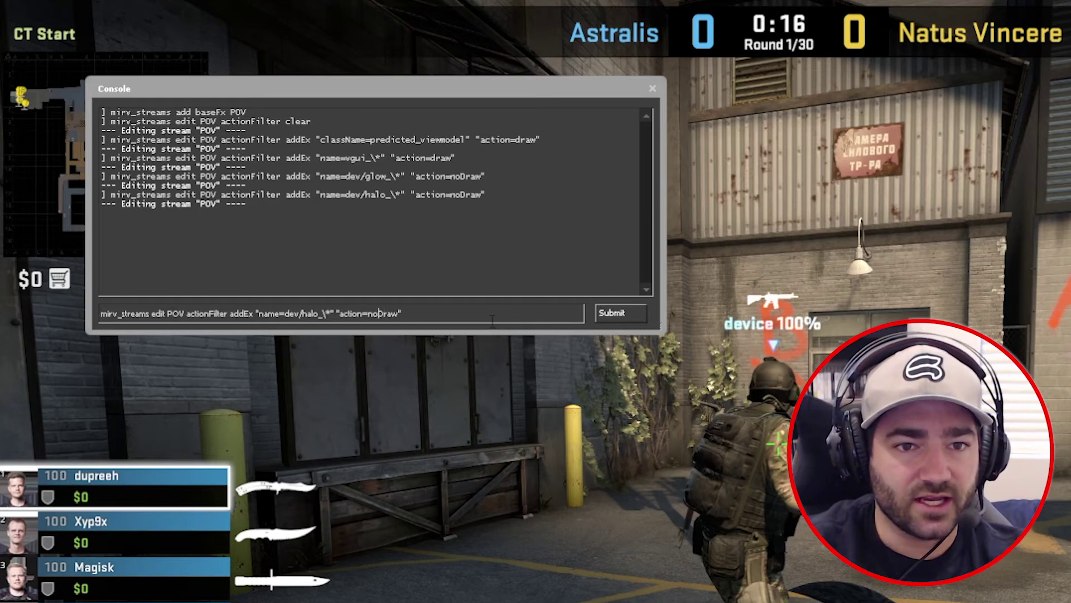
{"action": "key", "text": "Delete"}
{"action": "key", "text": "BackSpace"}
{"action": "key", "text": "BackSpace"}
{"action": "type", "text": "d"}
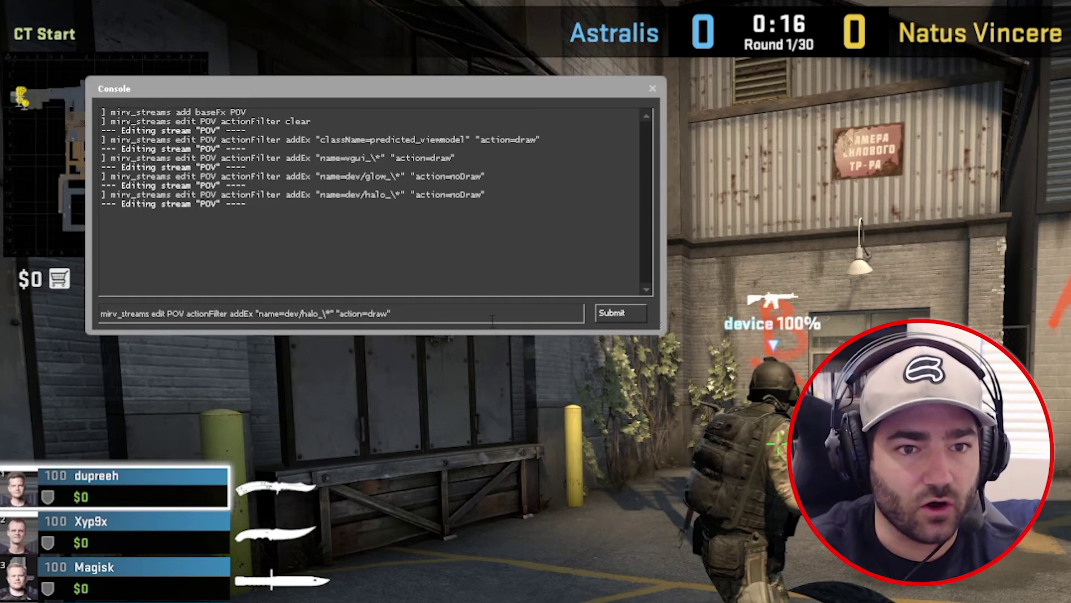
{"action": "key", "text": "BackSpace"}
{"action": "key", "text": "BackSpace"}
{"action": "key", "text": "BackSpace"}
{"action": "key", "text": "BackSpace"}
{"action": "key", "text": "BackSpace"}
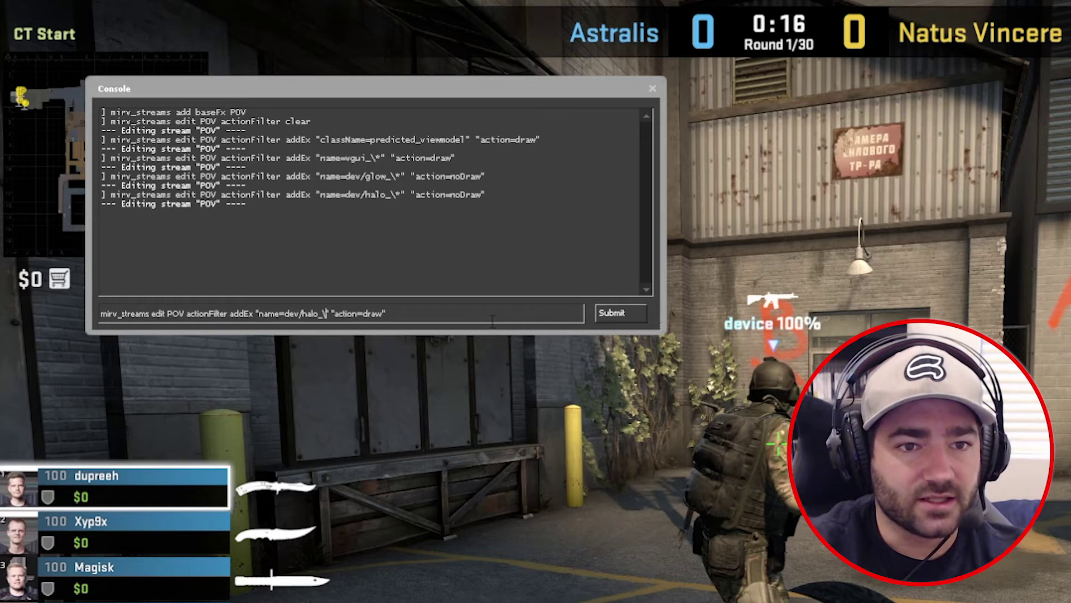
{"action": "key", "text": "BackSpace"}
{"action": "key", "text": "BackSpace"}
{"action": "key", "text": "BackSpace"}
{"action": "key", "text": "BackSpace"}
{"action": "key", "text": "BackSpace"}
{"action": "key", "text": "BackSpace"}
{"action": "key", "text": "BackSpace"}
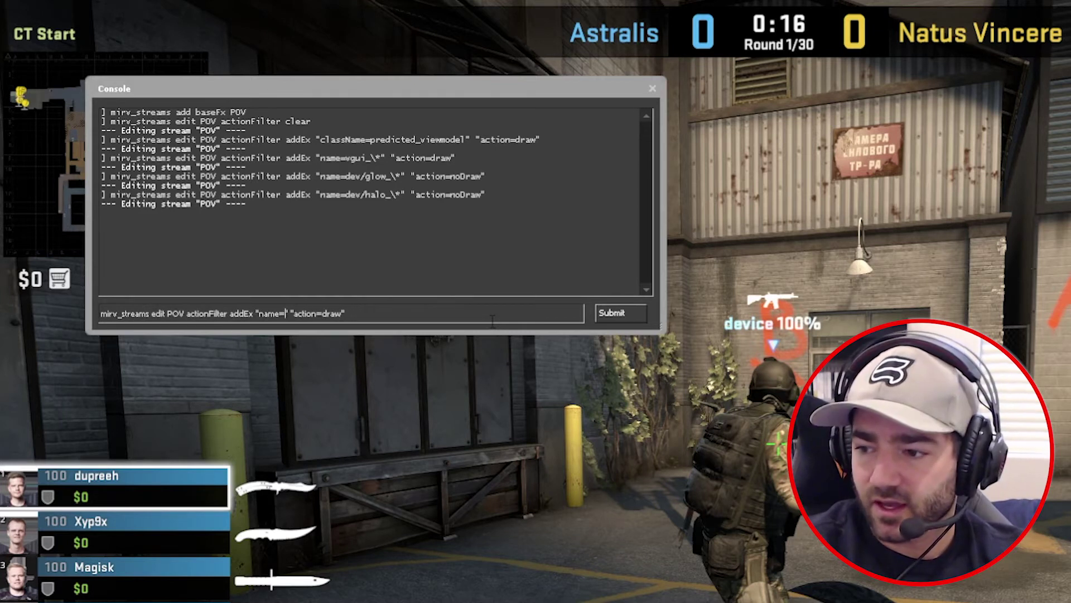
{"action": "type", "text": "engine/"}
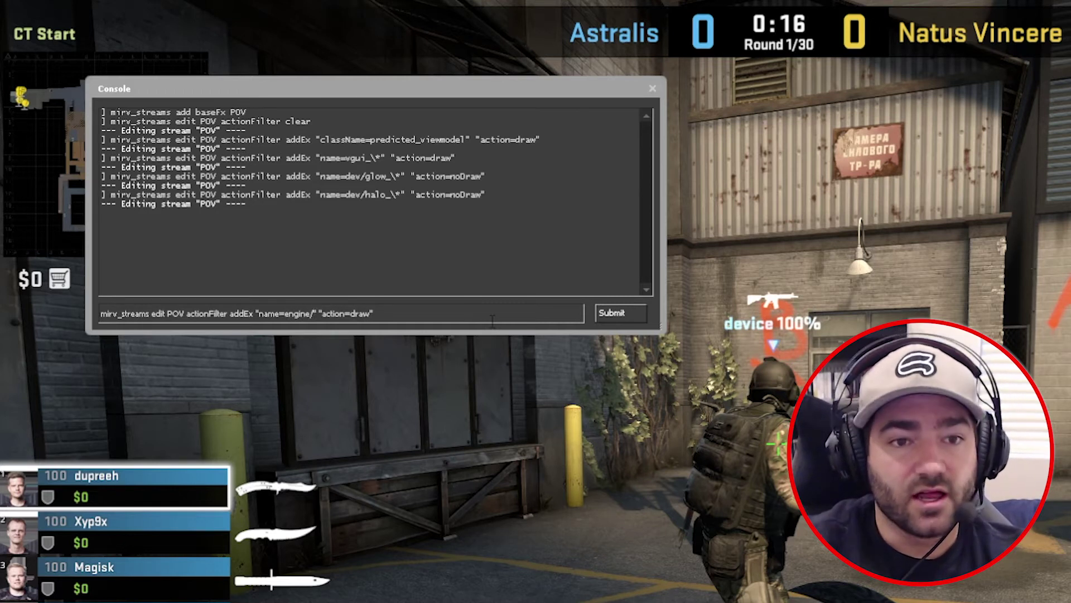
{"action": "type", "text": "\\*"}
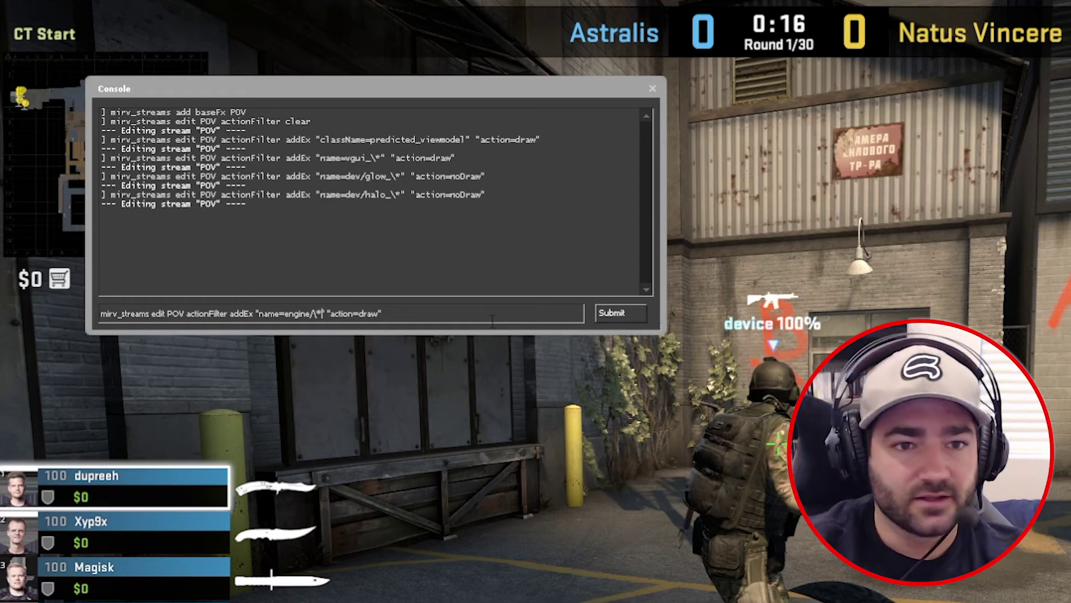
{"action": "type", "text": "\" \"action=draw\""}
{"action": "key", "text": "Return"}
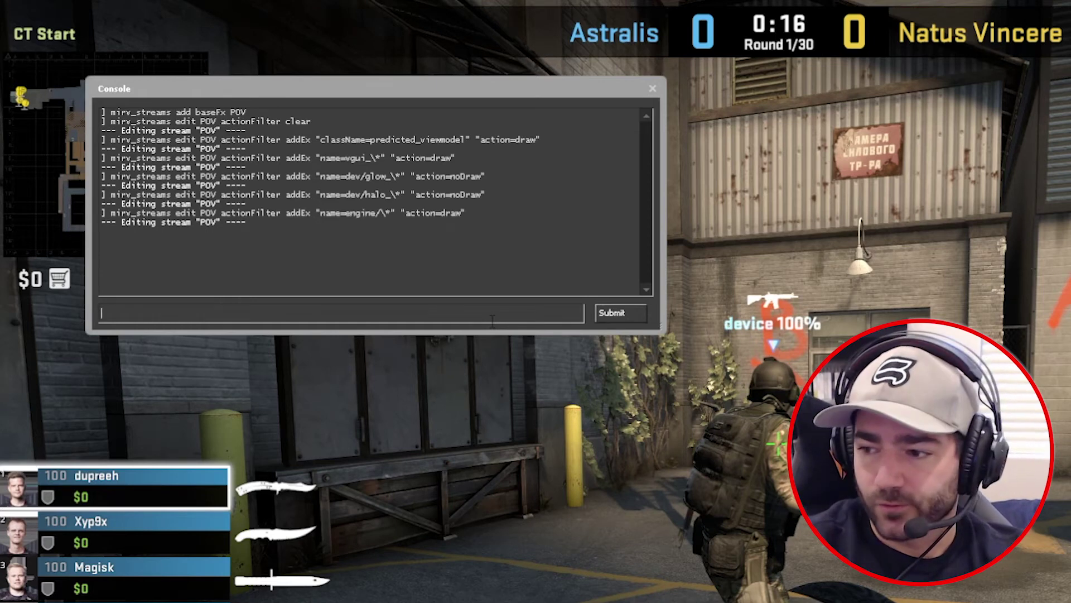
{"action": "key", "text": "Up"}
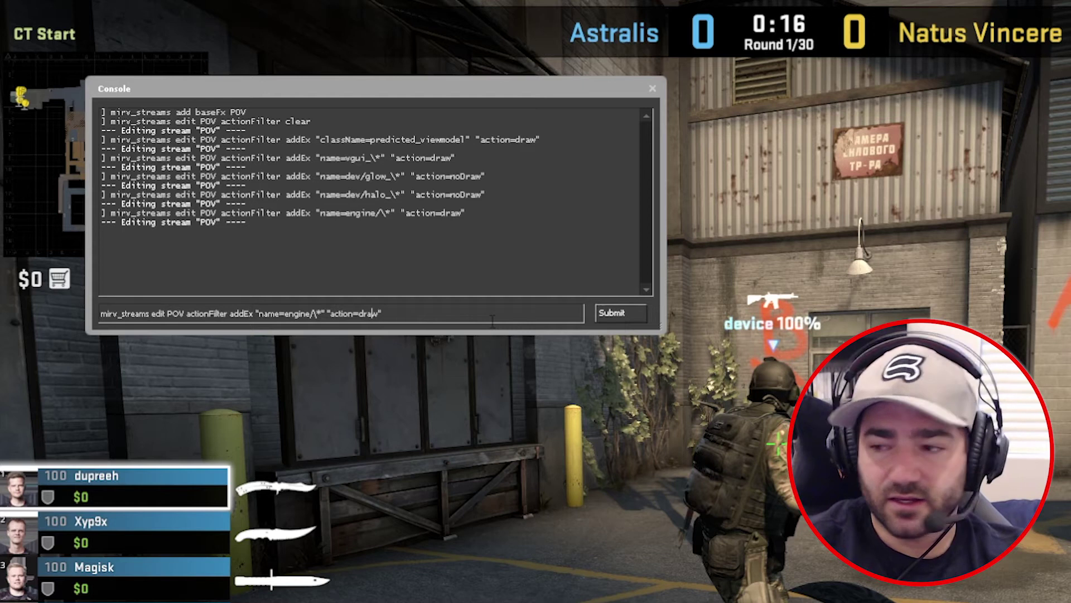
- Add a POV filter with name=dev/\* and action=draw
{"action": "key", "text": "Left"}
{"action": "key", "text": "Left"}
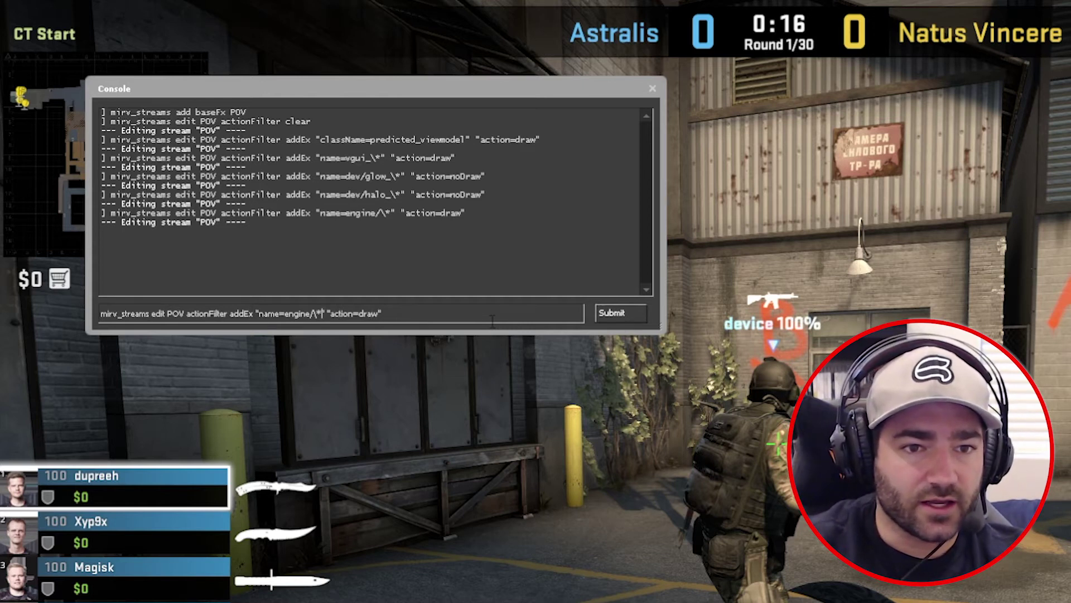
{"action": "key", "text": "BackSpace"}
{"action": "key", "text": "BackSpace"}
{"action": "key", "text": "BackSpace"}
{"action": "key", "text": "BackSpace"}
{"action": "key", "text": "BackSpace"}
{"action": "key", "text": "BackSpace"}
{"action": "key", "text": "BackSpace"}
{"action": "key", "text": "BackSpace"}
{"action": "key", "text": "BackSpace"}
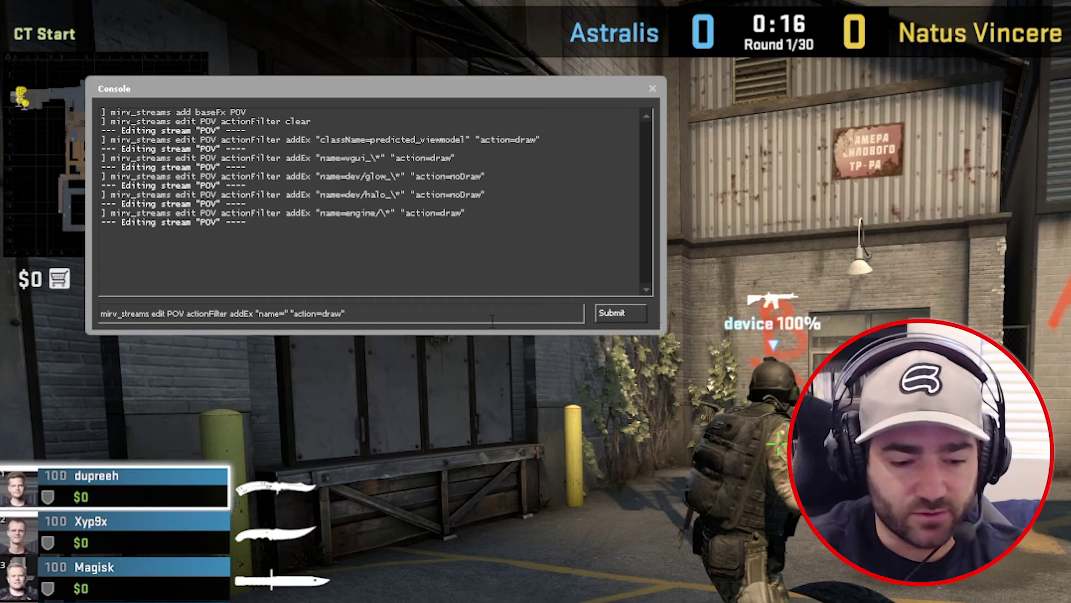
{"action": "type", "text": "dev/"}
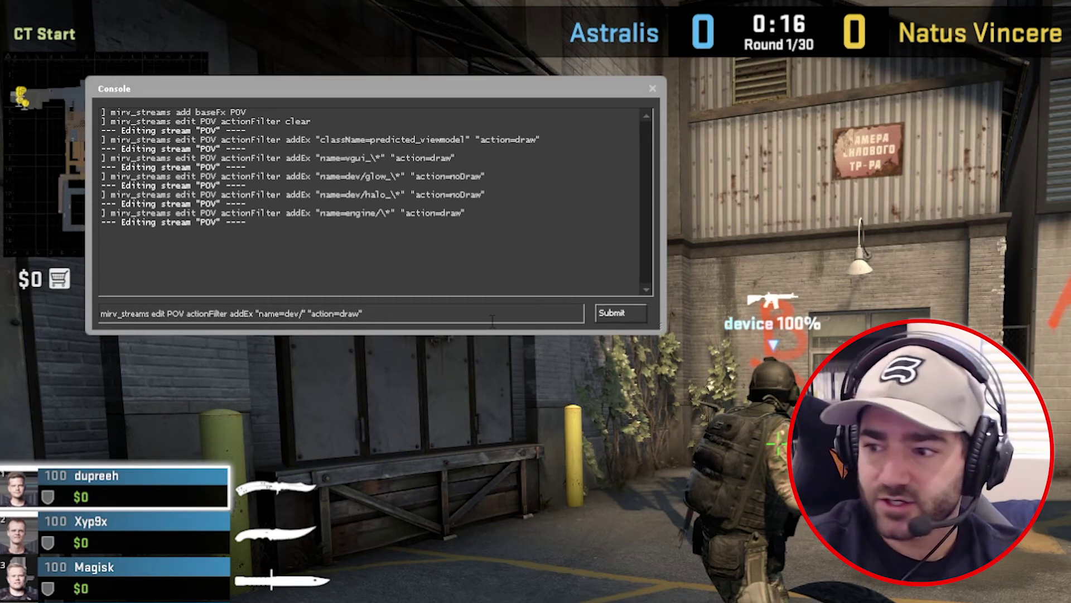
{"action": "type", "text": "\\*"}
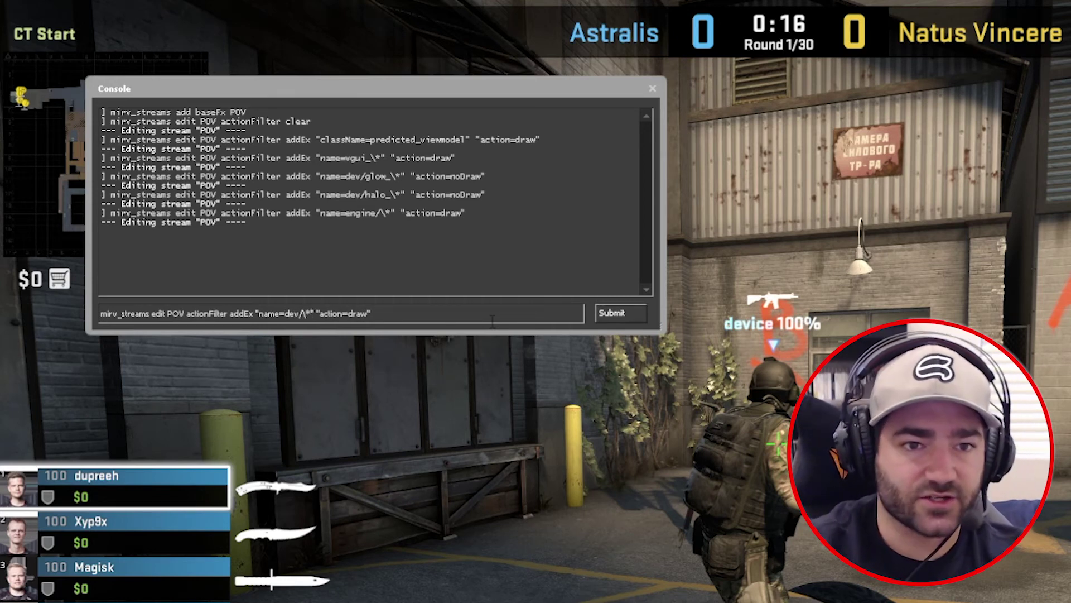
{"action": "key", "text": "Return"}
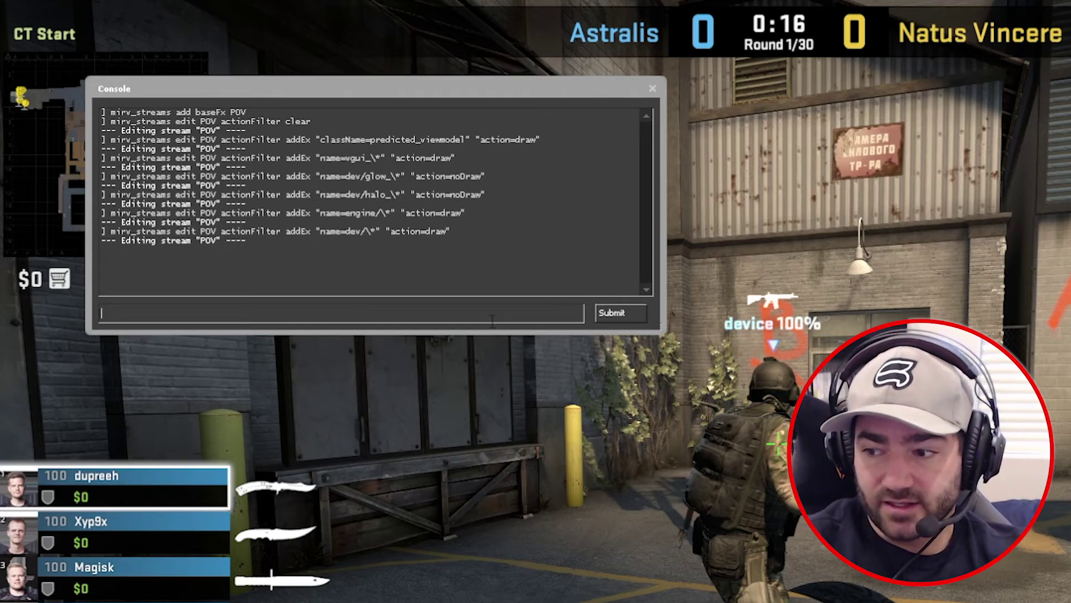
- Add a final catch-all POV filter with action=mask
{"action": "key", "text": "Up"}
{"action": "key", "text": "BackSpace"}
{"action": "key", "text": "BackSpace"}
{"action": "key", "text": "BackSpace"}
{"action": "key", "text": "BackSpace"}
{"action": "key", "text": "BackSpace"}
{"action": "key", "text": "BackSpace"}
{"action": "key", "text": "BackSpace"}
{"action": "key", "text": "BackSpace"}
{"action": "key", "text": "BackSpace"}
{"action": "key", "text": "BackSpace"}
{"action": "key", "text": "BackSpace"}
{"action": "key", "text": "BackSpace"}
{"action": "key", "text": "BackSpace"}
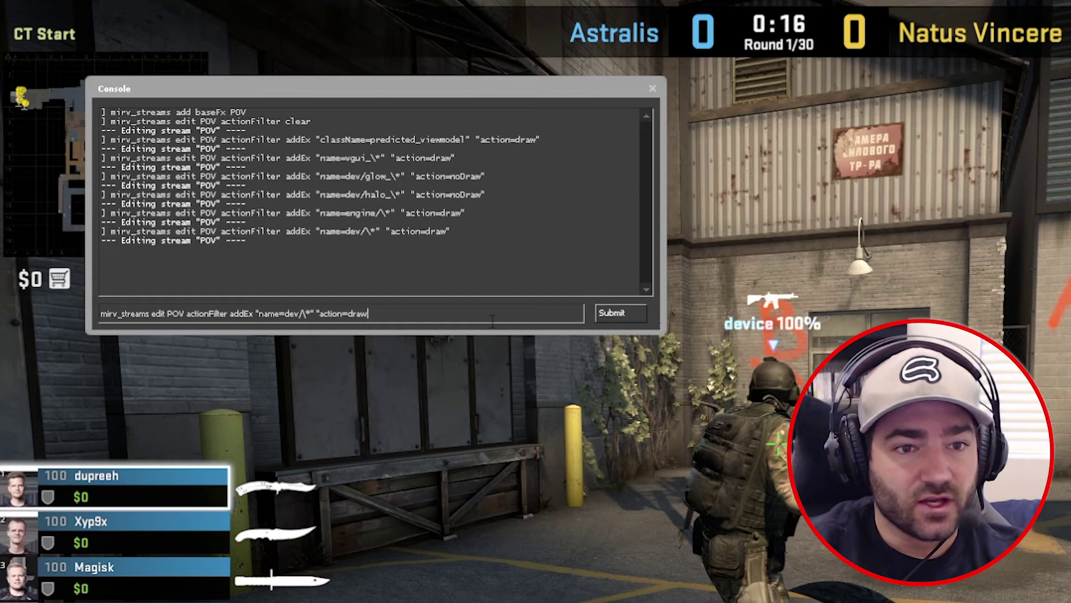
{"action": "key", "text": "BackSpace"}
{"action": "key", "text": "BackSpace"}
{"action": "key", "text": "BackSpace"}
{"action": "key", "text": "BackSpace"}
{"action": "key", "text": "BackSpace"}
{"action": "key", "text": "BackSpace"}
{"action": "key", "text": "BackSpace"}
{"action": "key", "text": "BackSpace"}
{"action": "key", "text": "BackSpace"}
{"action": "key", "text": "BackSpace"}
{"action": "key", "text": "BackSpace"}
{"action": "key", "text": "BackSpace"}
{"action": "key", "text": "BackSpace"}
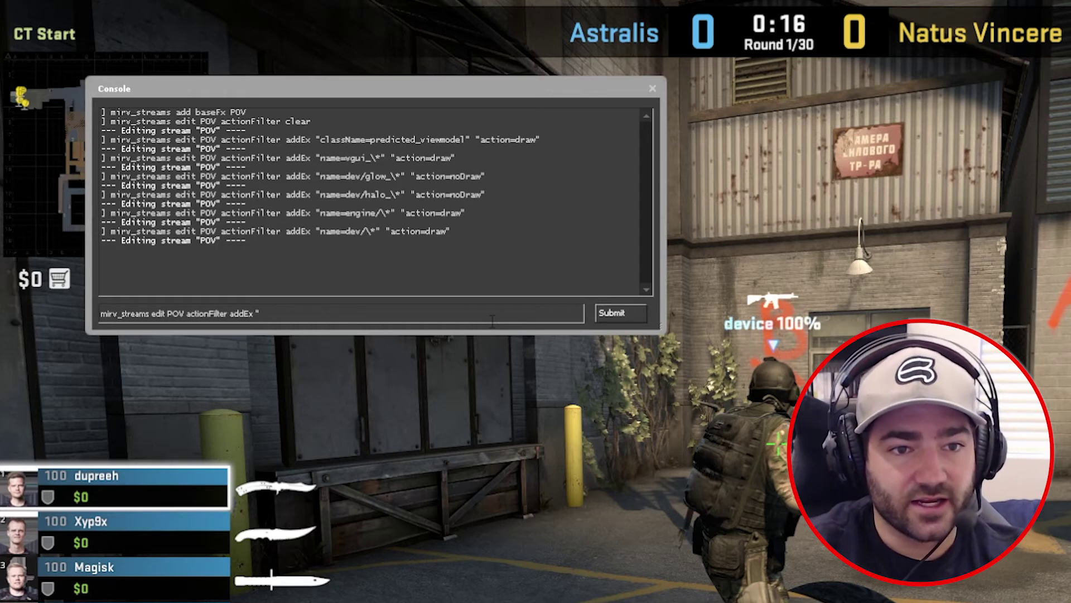
{"action": "type", "text": "action"}
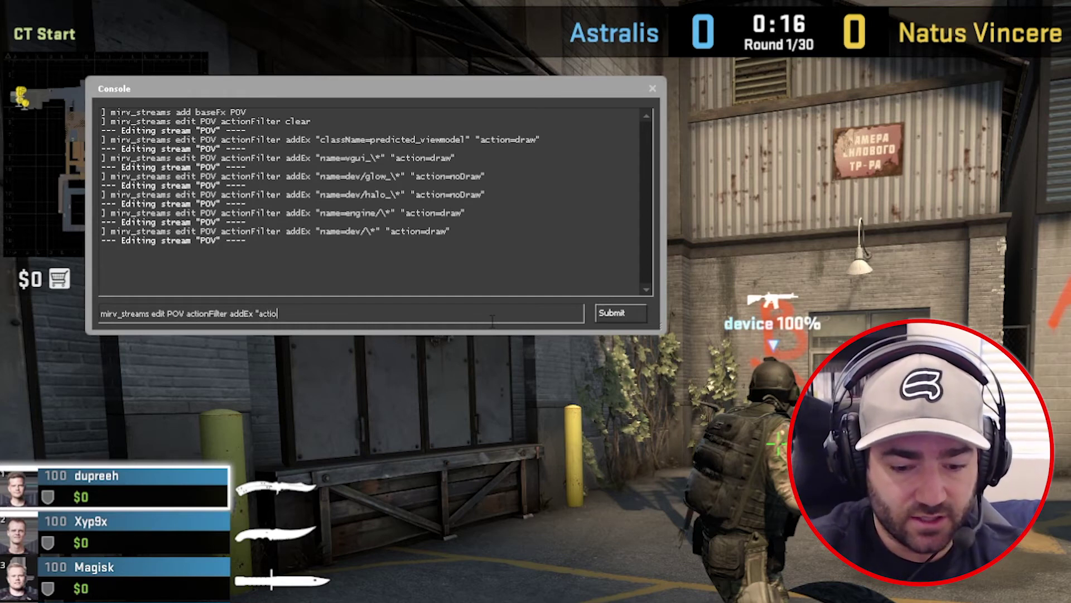
{"action": "type", "text": "=mask\""}
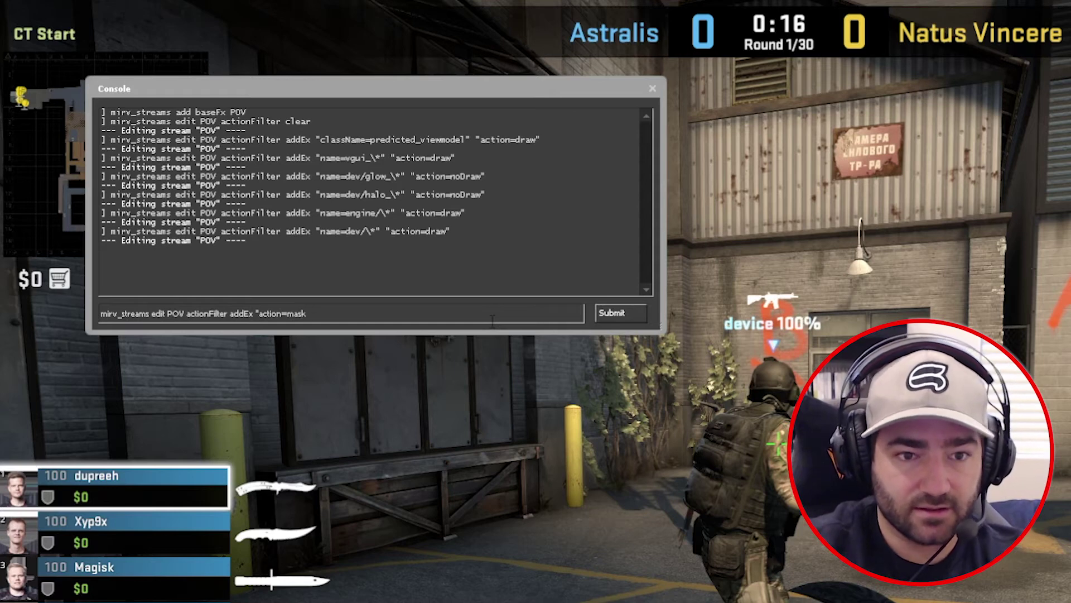
{"action": "key", "text": "Return"}
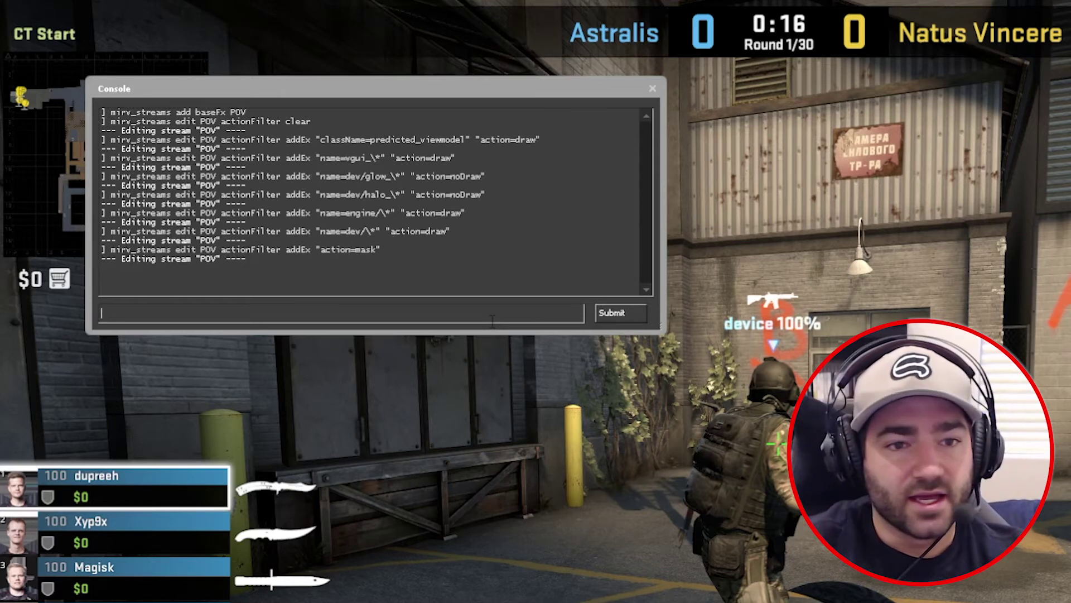
{"action": "key", "text": "Up"}
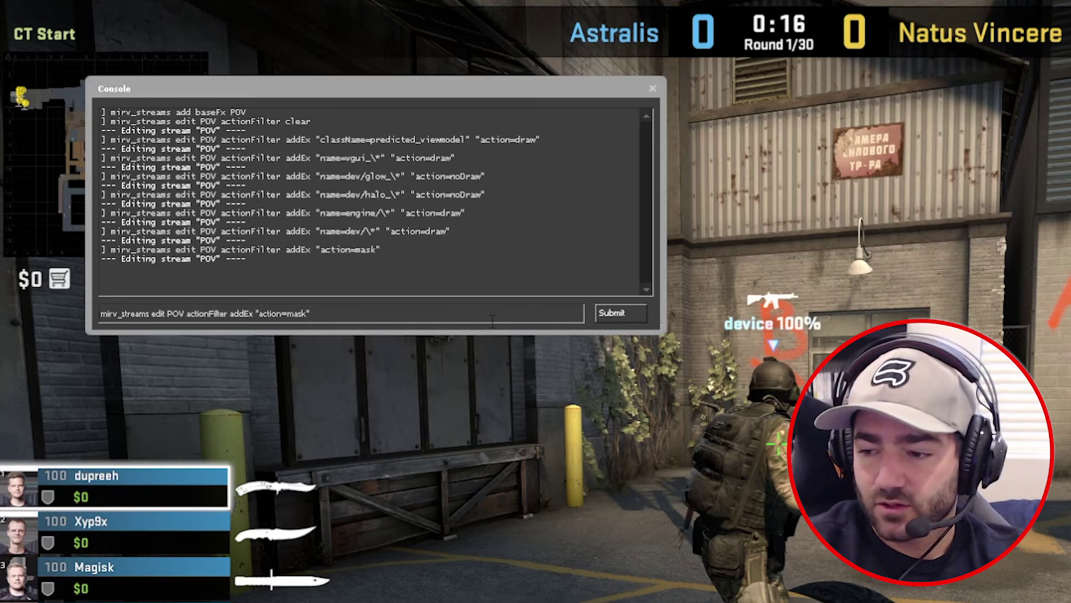
- Turn off HUD drawing with mirv_streams edit POV drawHud 0
{"action": "key", "text": "BackSpace"}
{"action": "key", "text": "BackSpace"}
{"action": "key", "text": "BackSpace"}
{"action": "key", "text": "BackSpace"}
{"action": "key", "text": "BackSpace"}
{"action": "key", "text": "BackSpace"}
{"action": "key", "text": "BackSpace"}
{"action": "key", "text": "BackSpace"}
{"action": "key", "text": "BackSpace"}
{"action": "key", "text": "BackSpace"}
{"action": "key", "text": "BackSpace"}
{"action": "key", "text": "BackSpace"}
{"action": "key", "text": "BackSpace"}
{"action": "key", "text": "BackSpace"}
{"action": "key", "text": "BackSpace"}
{"action": "key", "text": "BackSpace"}
{"action": "key", "text": "BackSpace"}
{"action": "key", "text": "BackSpace"}
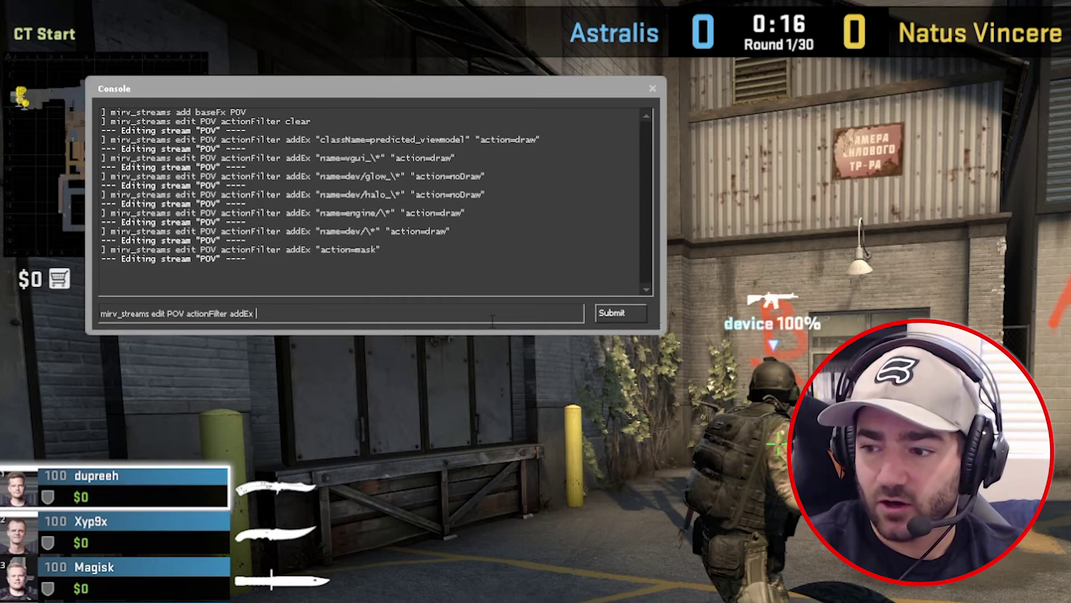
{"action": "key", "text": "BackSpace"}
{"action": "key", "text": "BackSpace"}
{"action": "key", "text": "BackSpace"}
{"action": "key", "text": "BackSpace"}
{"action": "key", "text": "BackSpace"}
{"action": "key", "text": "BackSpace"}
{"action": "key", "text": "BackSpace"}
{"action": "key", "text": "BackSpace"}
{"action": "key", "text": "BackSpace"}
{"action": "key", "text": "BackSpace"}
{"action": "key", "text": "BackSpace"}
{"action": "key", "text": "BackSpace"}
{"action": "key", "text": "BackSpace"}
{"action": "key", "text": "BackSpace"}
{"action": "key", "text": "BackSpace"}
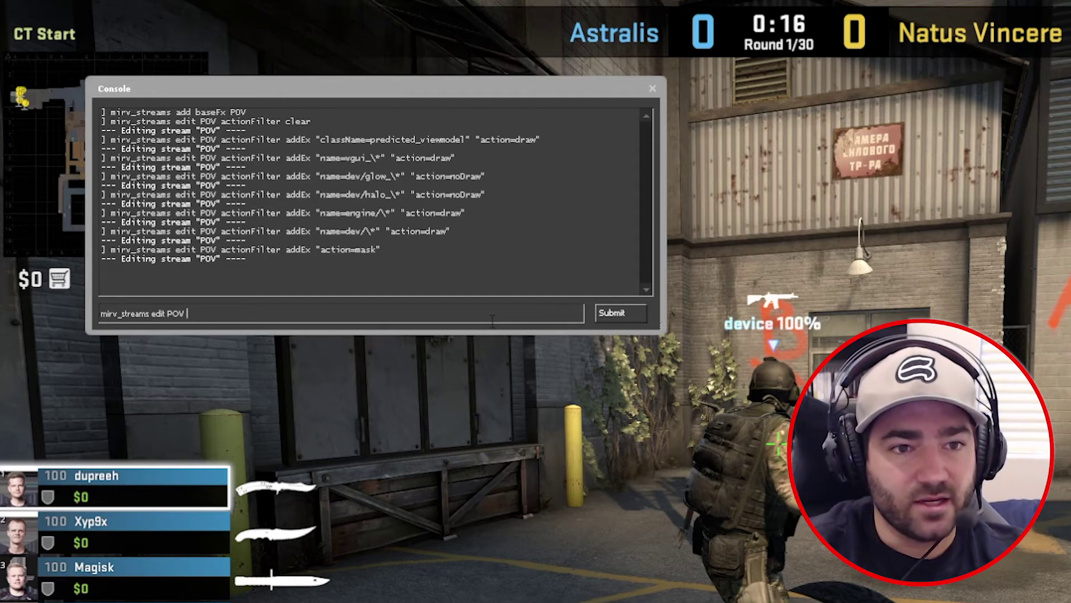
{"action": "type", "text": "drawH"}
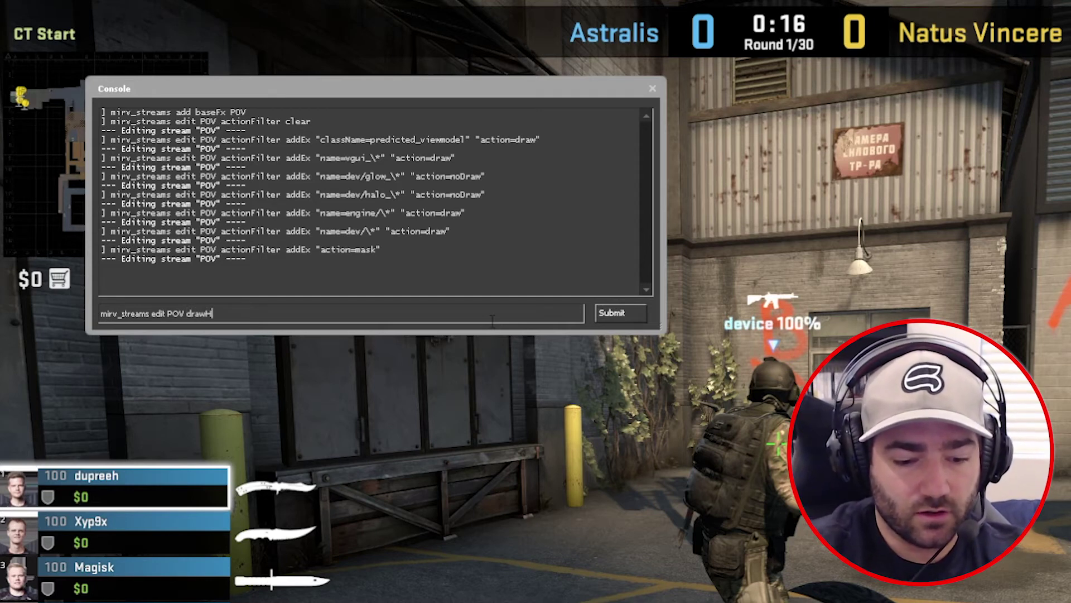
{"action": "type", "text": "ud 0"}
{"action": "key", "text": "Return"}
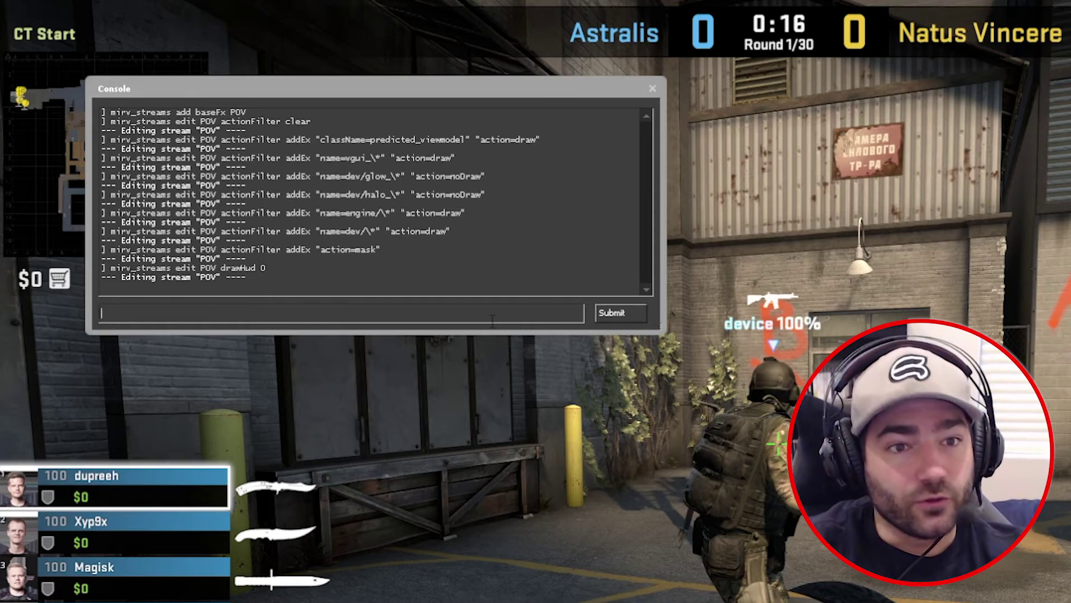
- Begin entering the mirv_streams preview POV command
{"action": "key", "text": "Up"}
{"action": "key", "text": "BackSpace"}
{"action": "key", "text": "BackSpace"}
{"action": "key", "text": "BackSpace"}
{"action": "key", "text": "BackSpace"}
{"action": "key", "text": "BackSpace"}
{"action": "key", "text": "BackSpace"}
{"action": "key", "text": "BackSpace"}
{"action": "key", "text": "BackSpace"}
{"action": "key", "text": "BackSpace"}
{"action": "key", "text": "BackSpace"}
{"action": "key", "text": "BackSpace"}
{"action": "key", "text": "BackSpace"}
{"action": "key", "text": "BackSpace"}
{"action": "key", "text": "BackSpace"}
{"action": "key", "text": "BackSpace"}
{"action": "key", "text": "BackSpace"}
{"action": "key", "text": "BackSpace"}
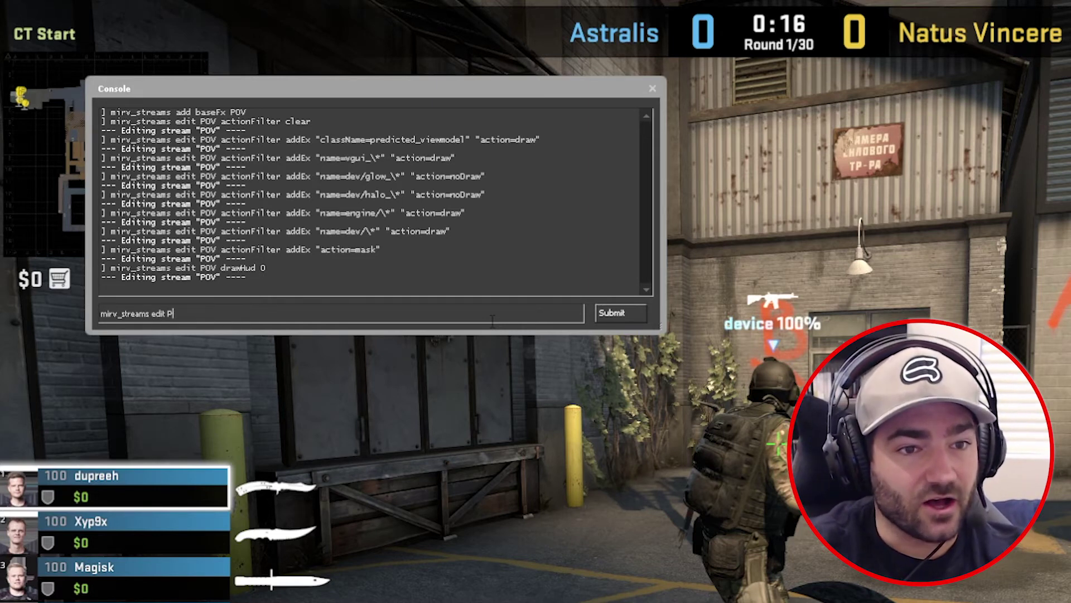
{"action": "key", "text": "BackSpace"}
{"action": "type", "text": "previe"}
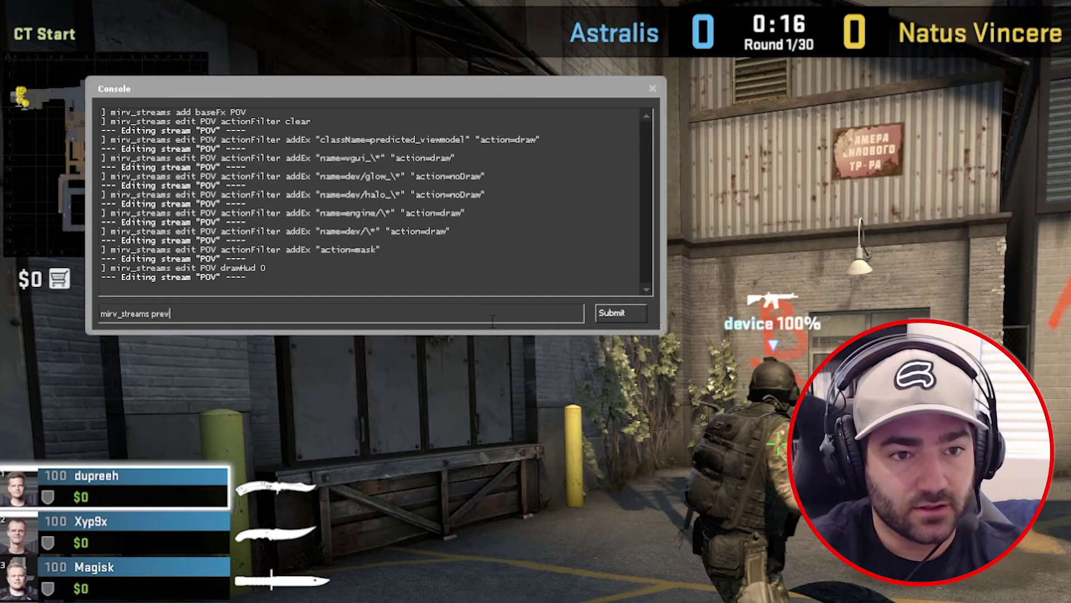